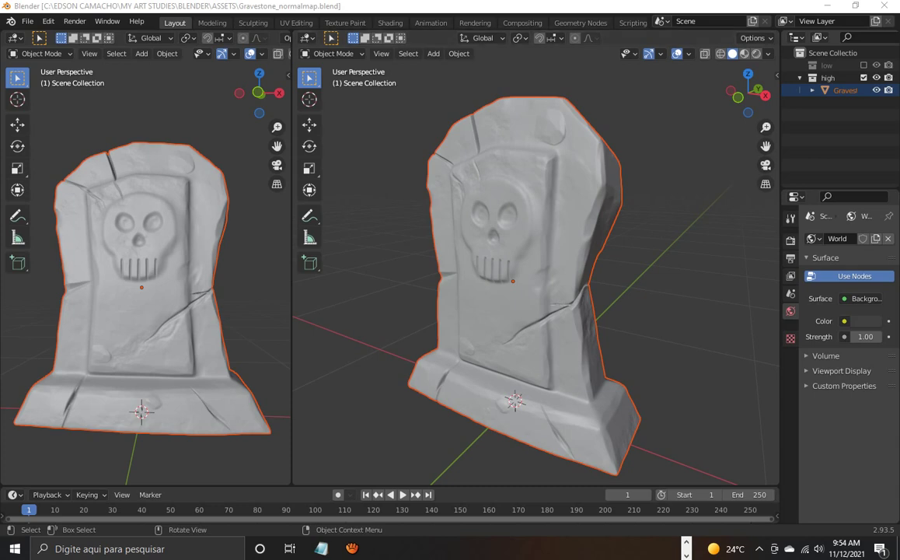
- Split the left 3D view horizontally into top and bottom views
right_click(293, 301)
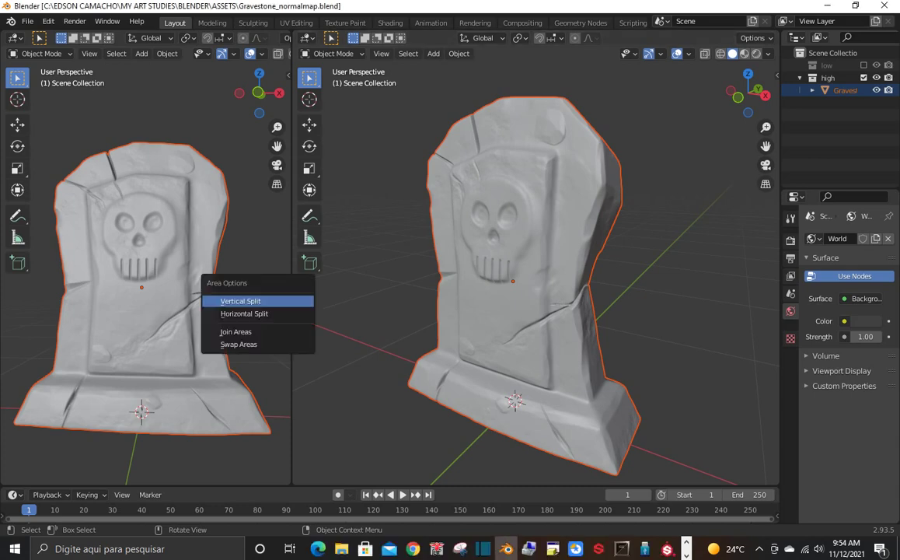
key(Escape)
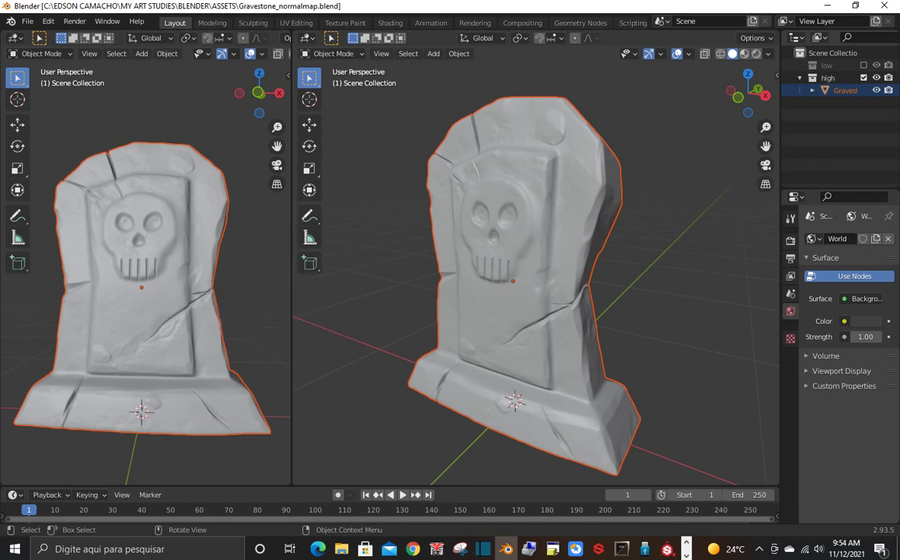
right_click(293, 300)
click(287, 313)
click(264, 240)
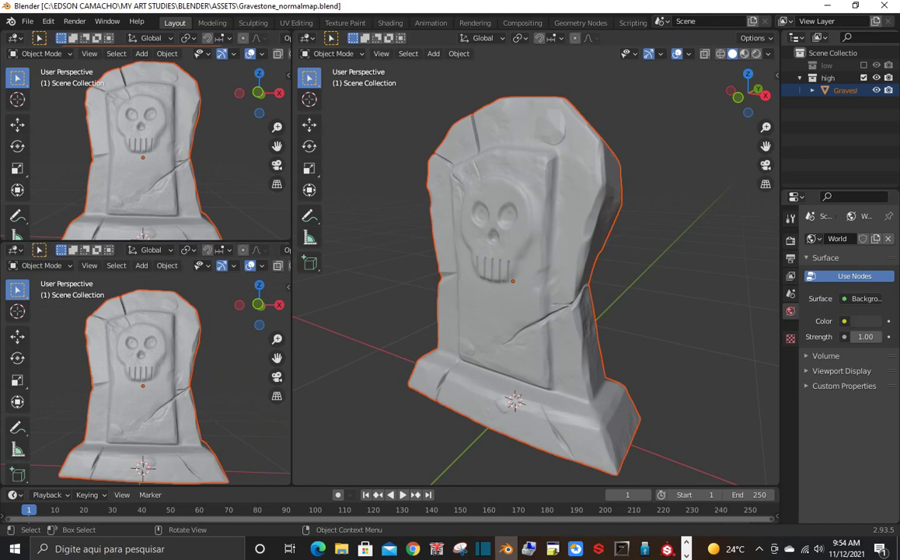
- Widen the left pair of views and make the top-left view shorter than the bottom
drag(293, 237, 475, 237)
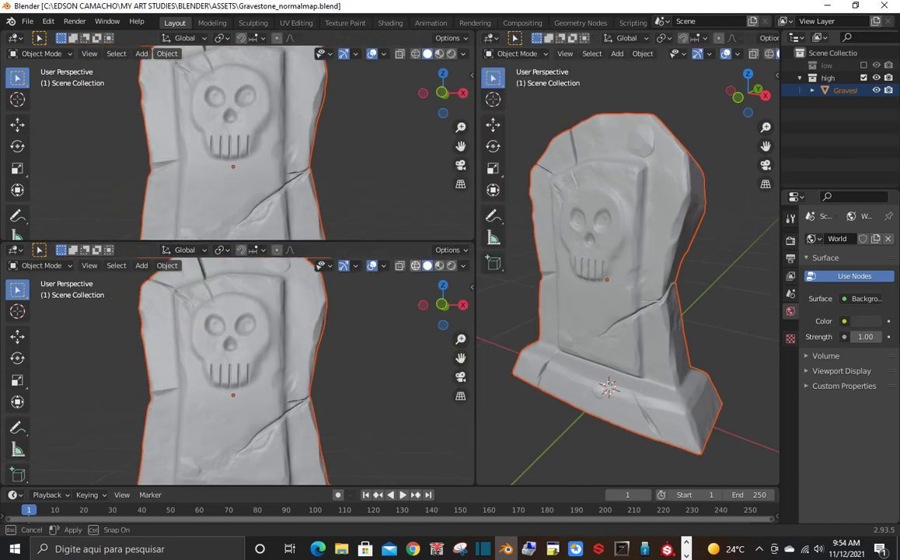
drag(476, 237, 480, 237)
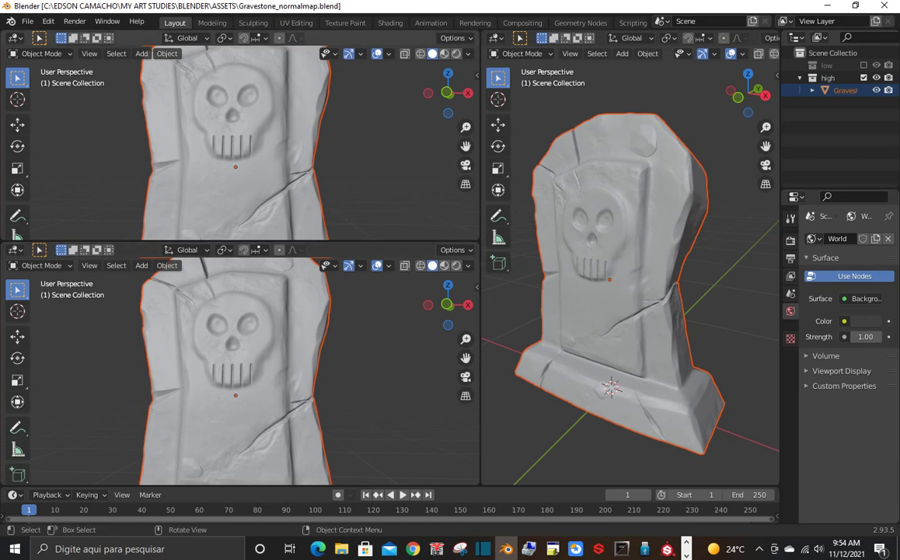
drag(233, 242, 233, 212)
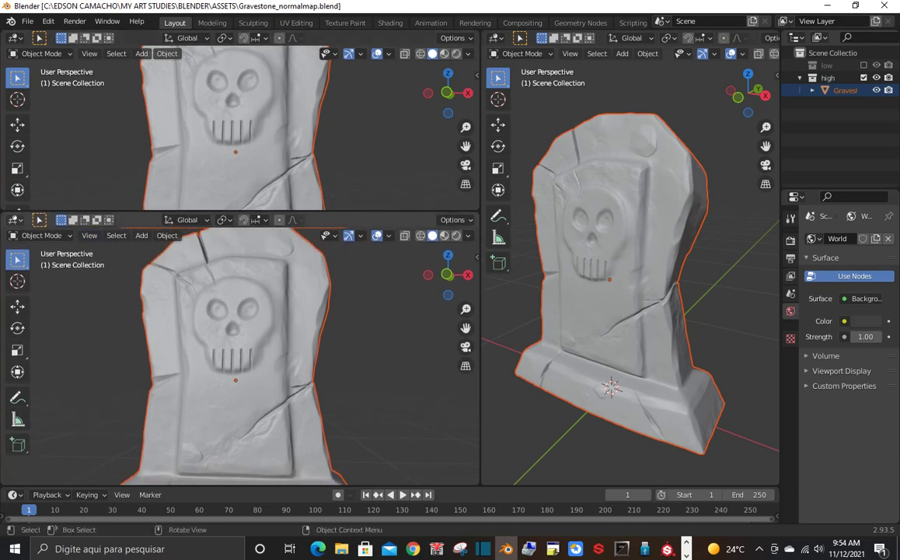
- Make the lower-left view a Shader Editor and select the gravestone to show its material
click(14, 220)
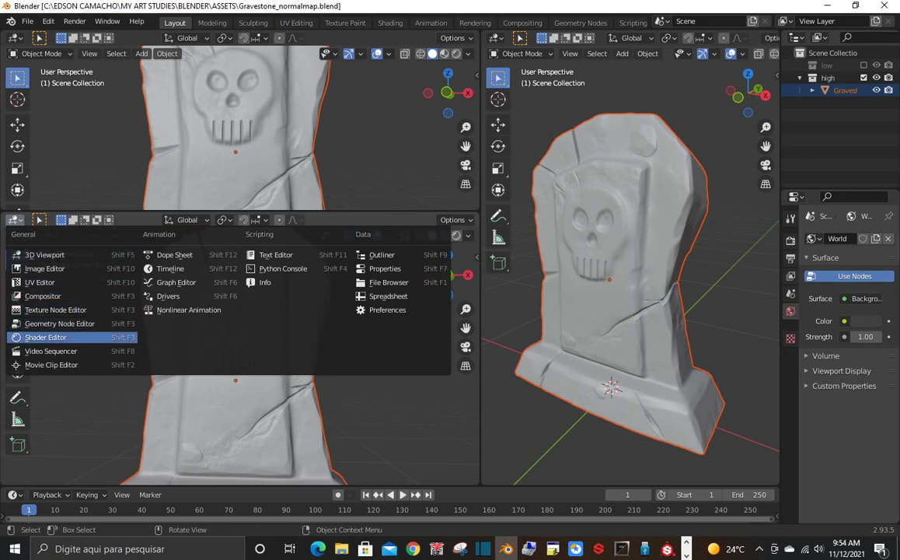
click(46, 336)
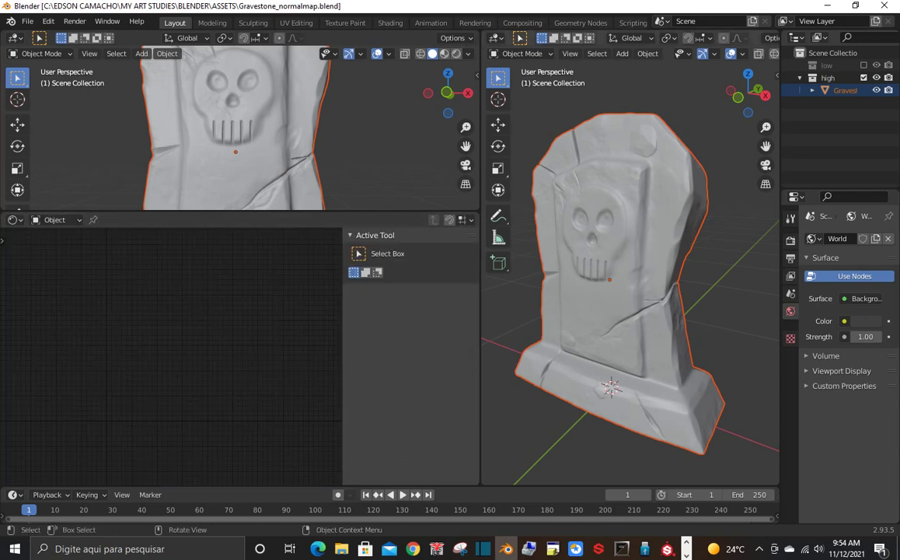
click(615, 311)
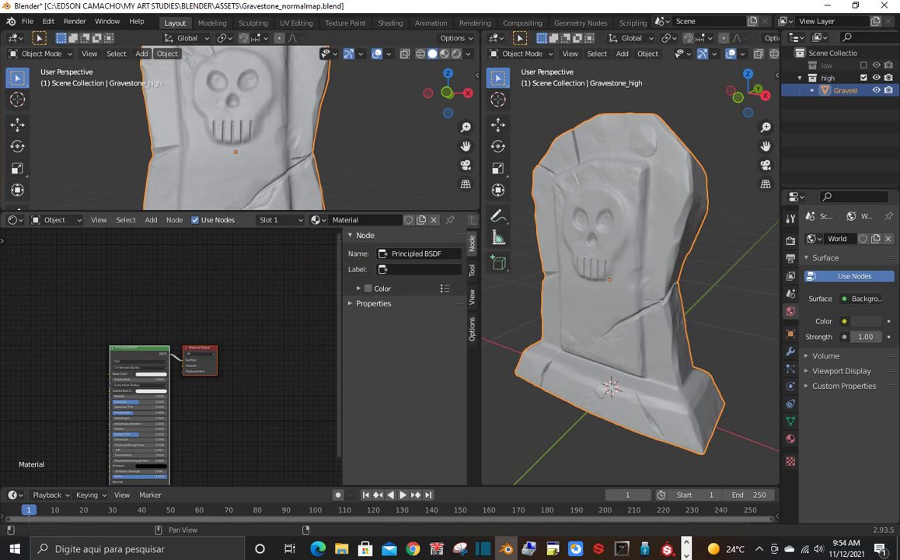
- Pan and zoom the node editor onto the Principled BSDF node's settings
middle_drag(155, 350, 291, 316)
scroll(241, 326, up, 1)
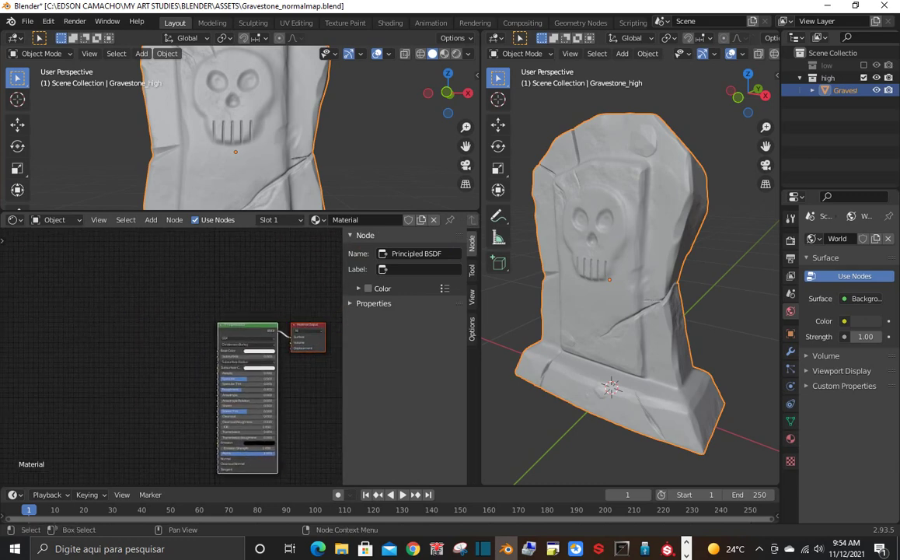
scroll(241, 327, up, 1)
scroll(241, 327, up, 2)
scroll(241, 326, up, 2)
middle_drag(288, 365, 284, 284)
scroll(280, 463, up, 1)
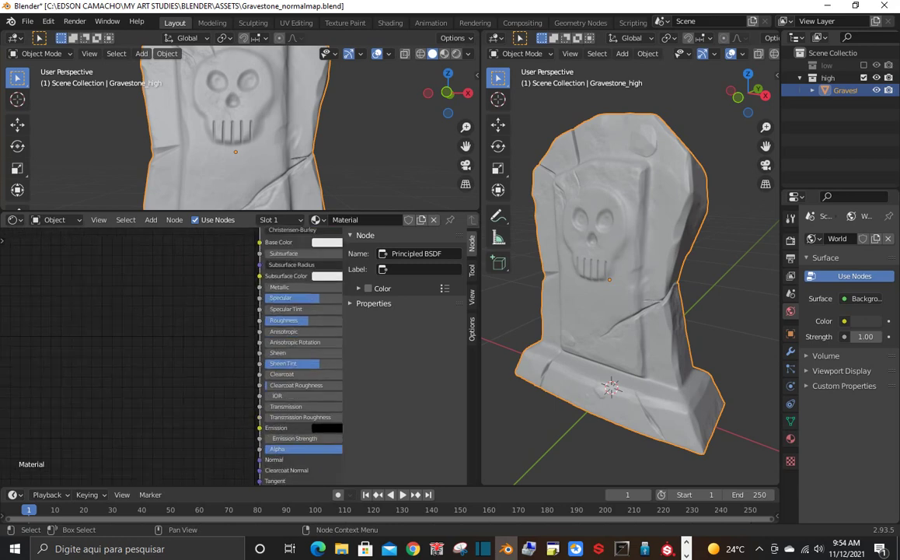
scroll(280, 463, up, 1)
scroll(280, 463, up, 1)
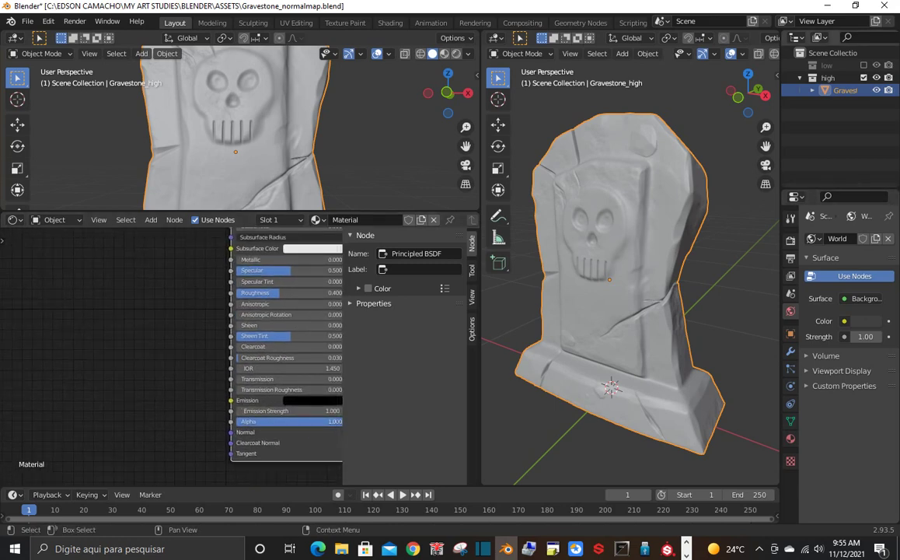
scroll(233, 128, down, 3)
scroll(233, 128, down, 2)
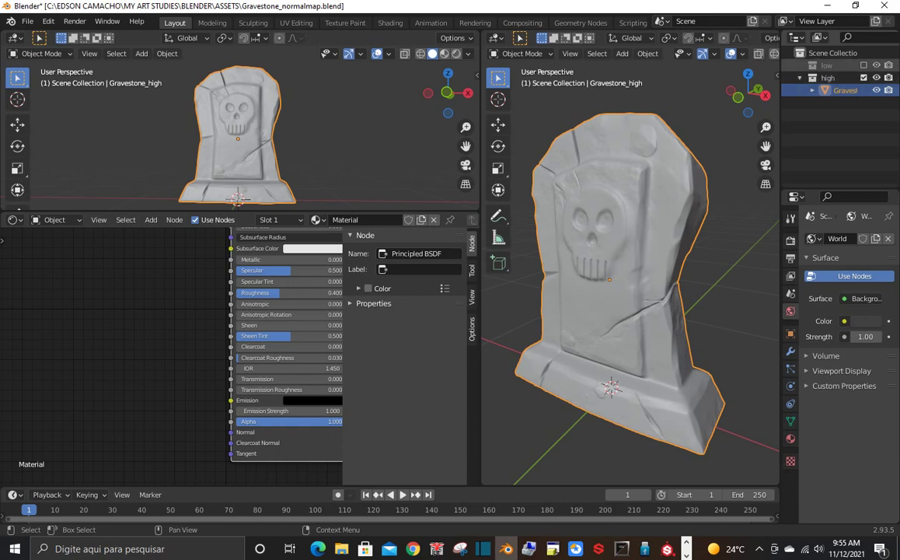
- Include the low collection, exclude the high collection, and select the low-poly gravestone
click(863, 66)
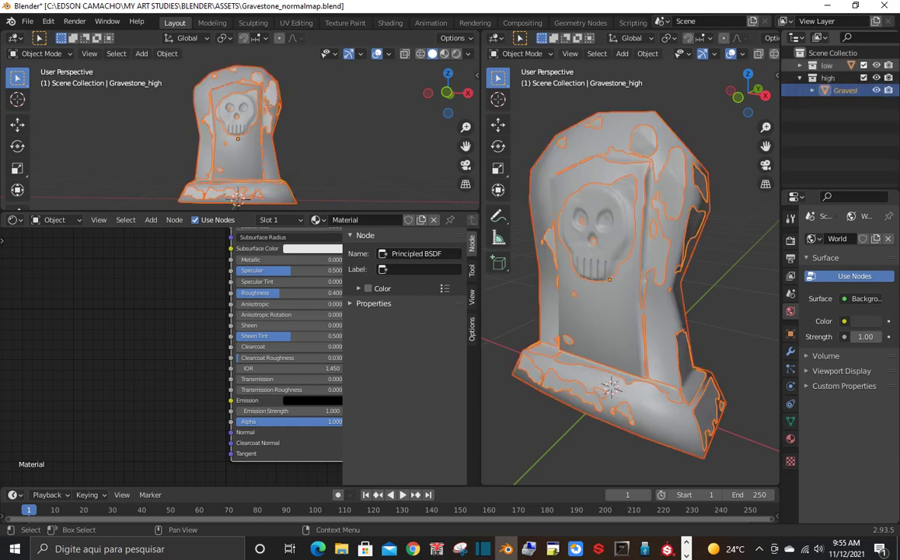
click(864, 77)
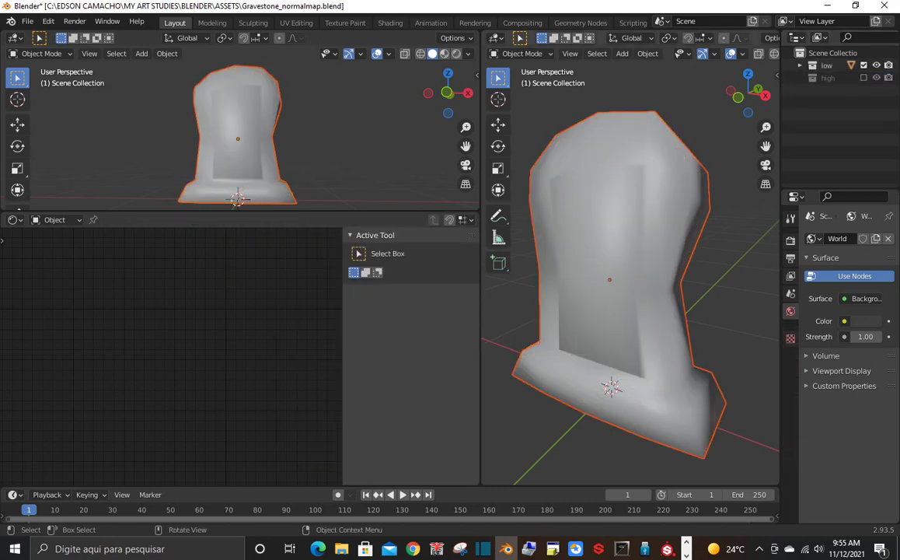
click(614, 257)
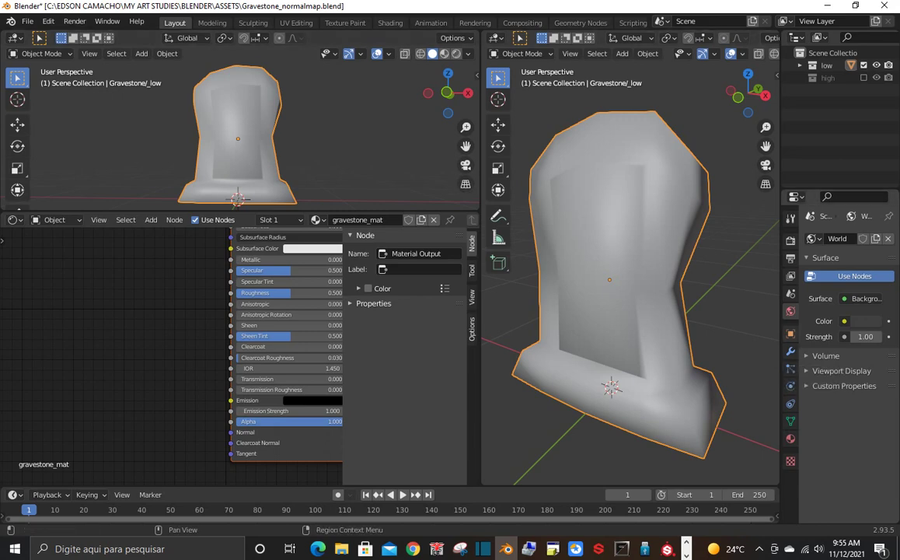
- Add a Shrinkwrap modifier to Gravestone_low with Gravestone_high as its target
click(791, 351)
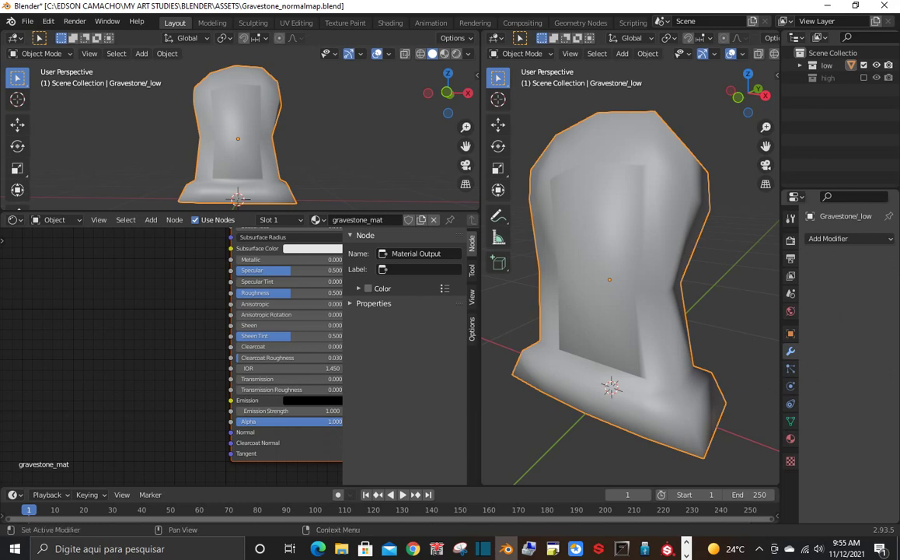
click(847, 239)
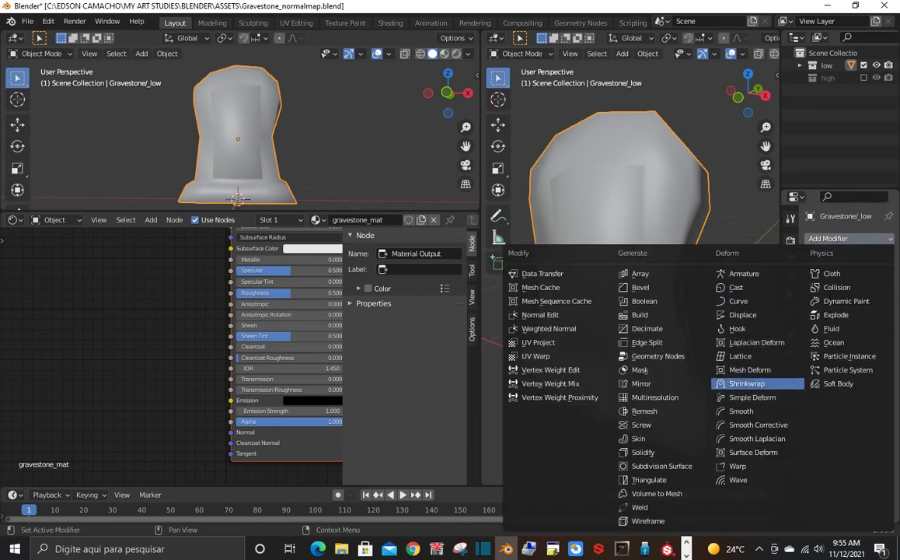
click(746, 383)
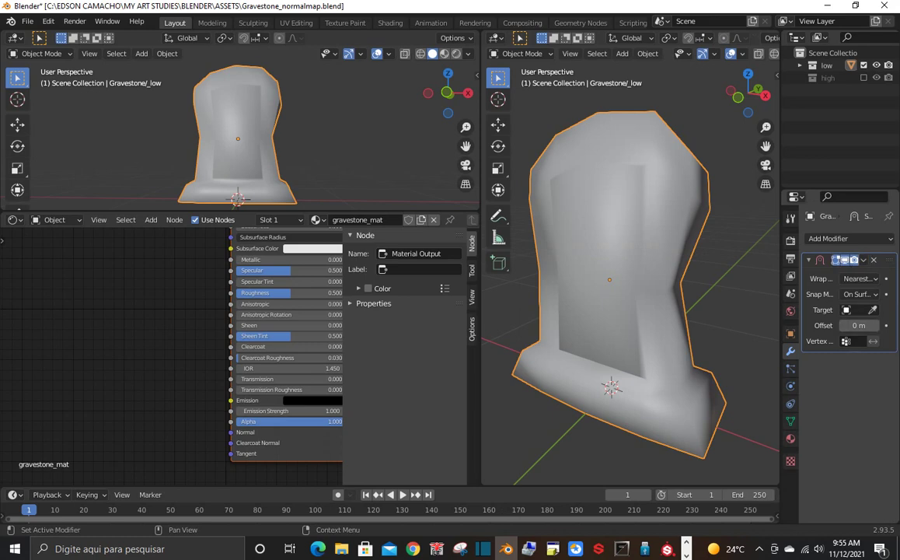
click(857, 309)
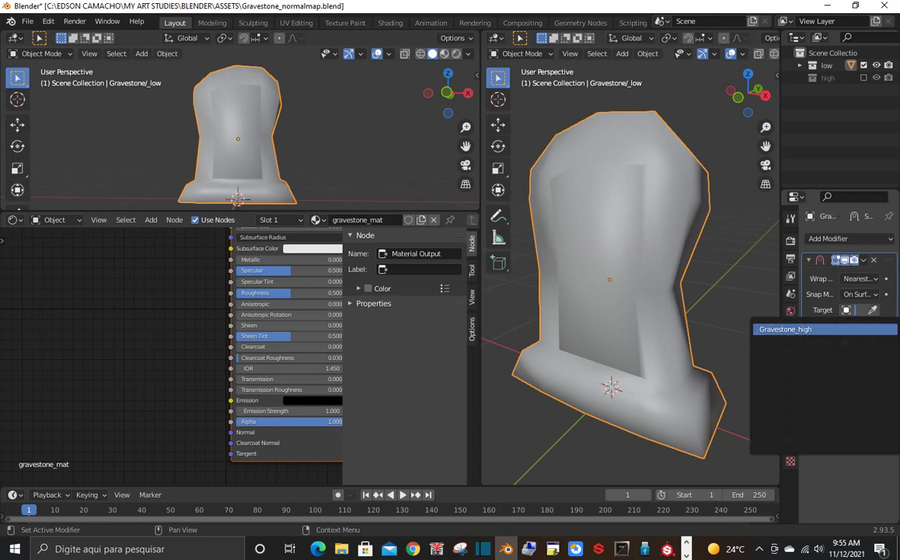
click(785, 328)
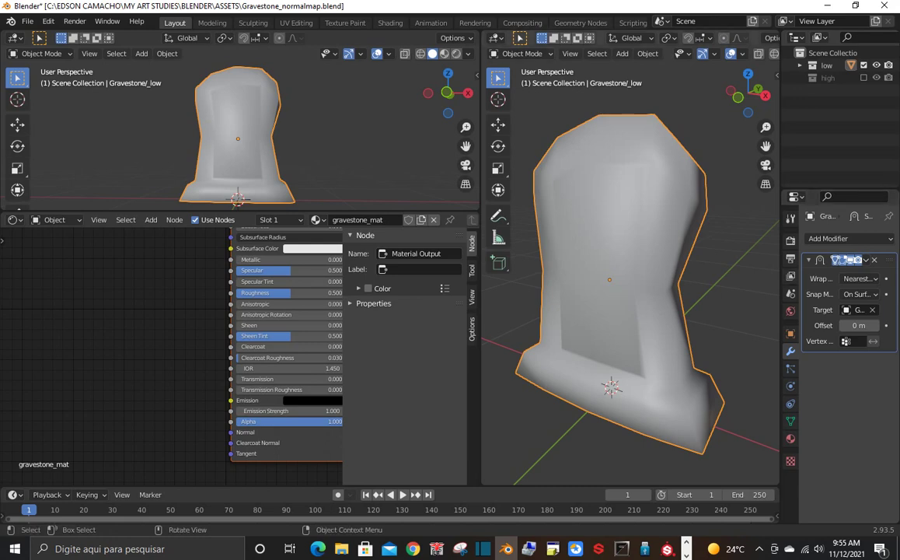
- Inspect the wrapped low mesh in Edit Mode against the high-poly, then return to Object Mode
key(alt+a)
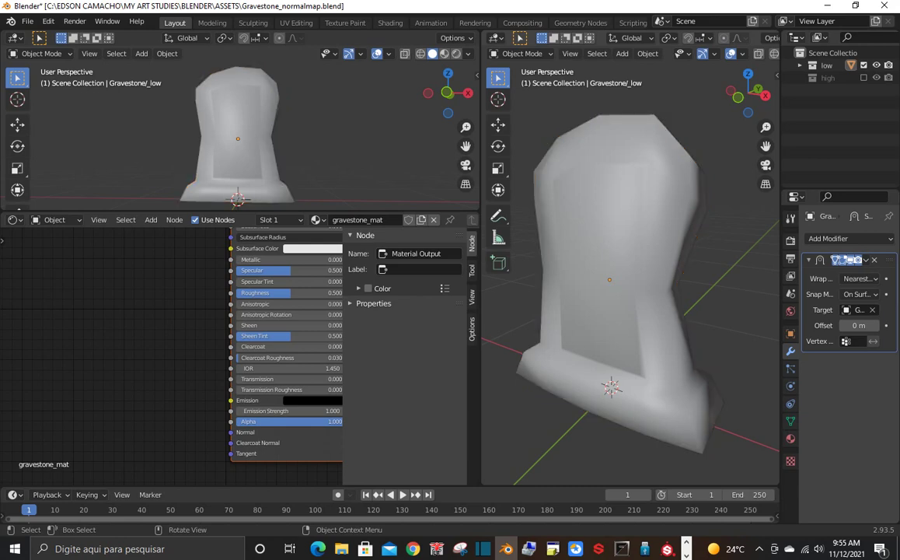
key(a)
key(Tab)
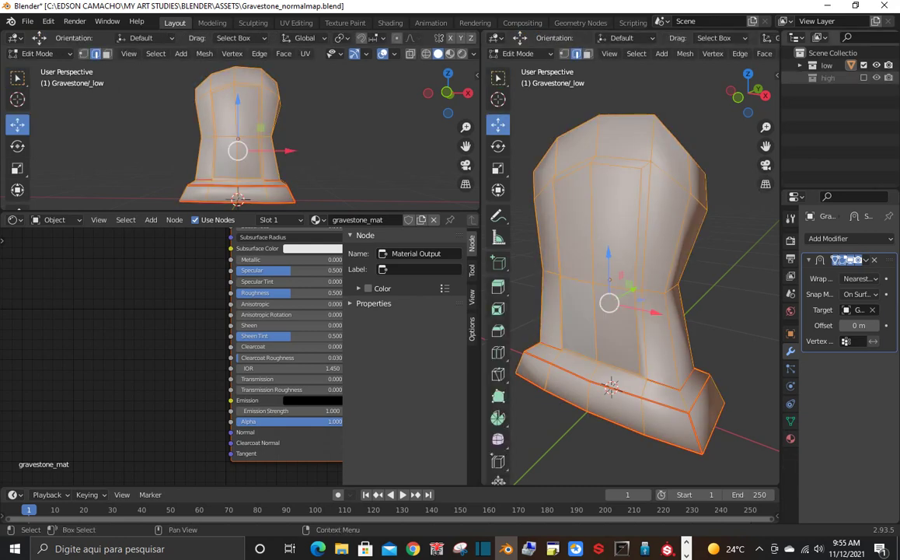
click(864, 78)
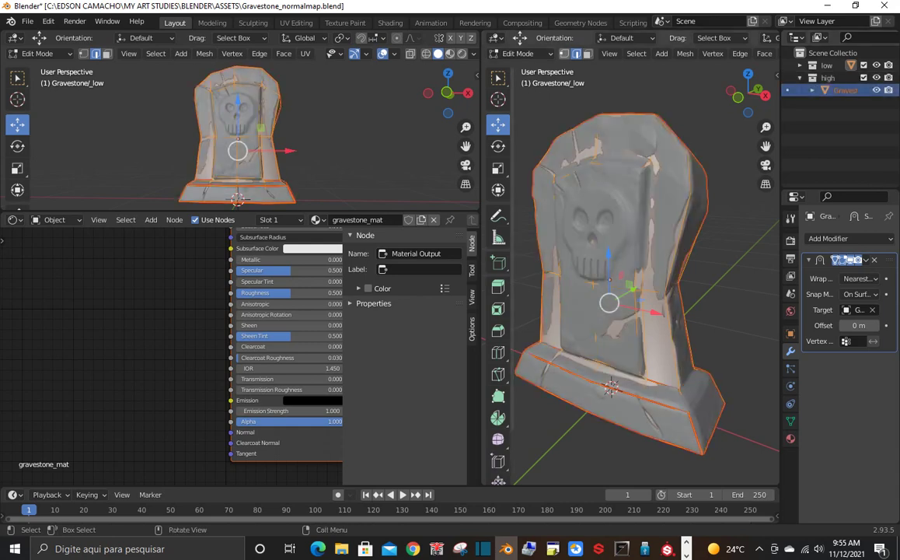
key(1)
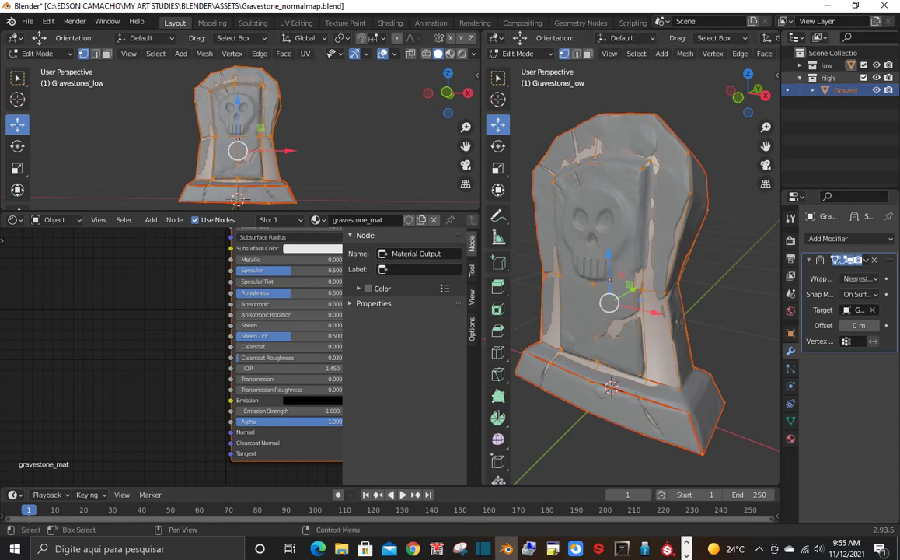
click(864, 78)
key(Tab)
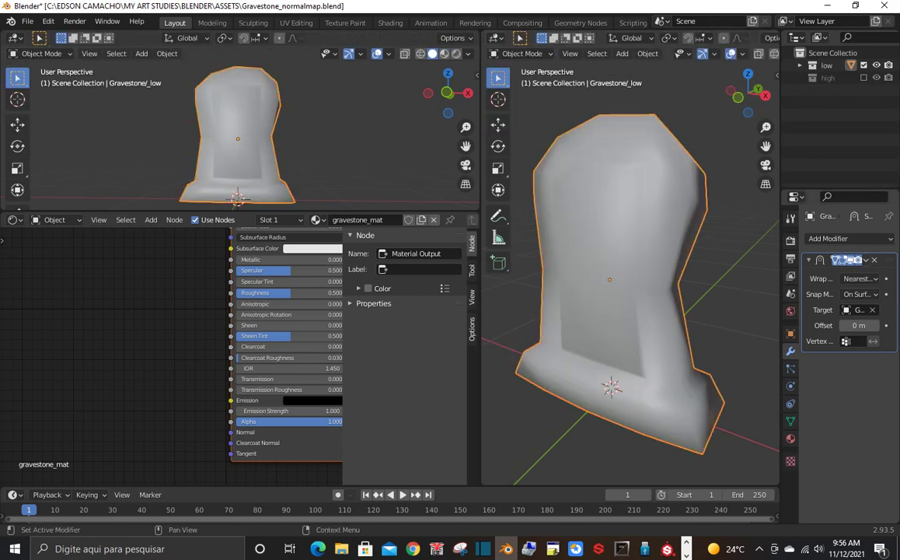
- Apply the Shrinkwrap modifier and enter Edit Mode on the low-poly mesh
click(865, 260)
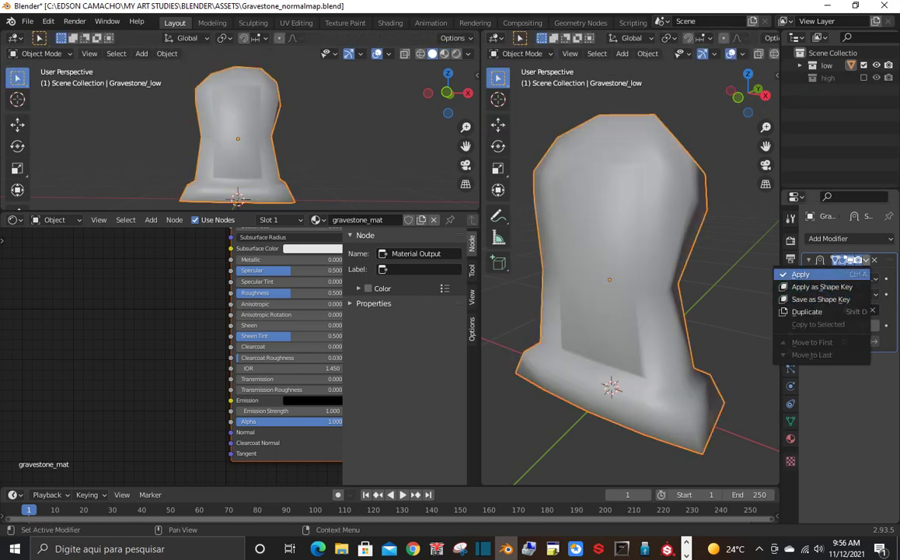
click(808, 272)
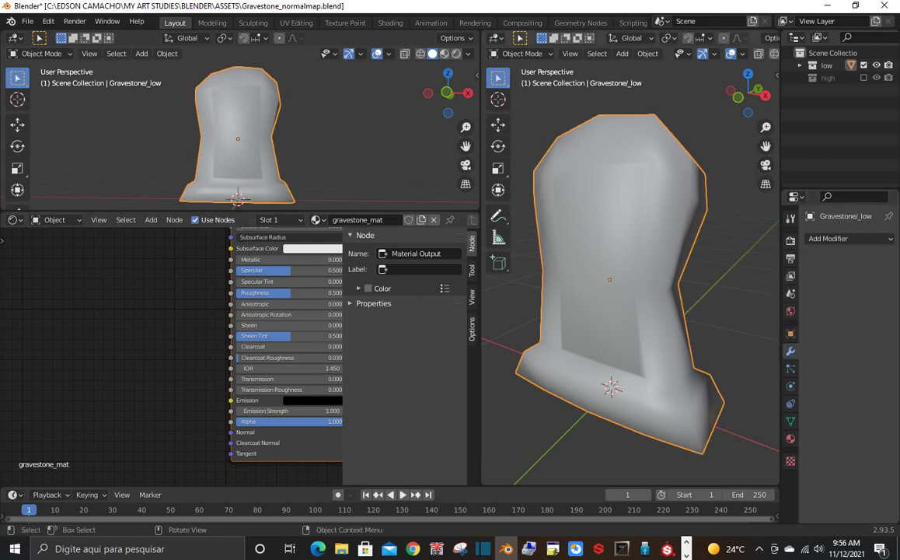
key(Tab)
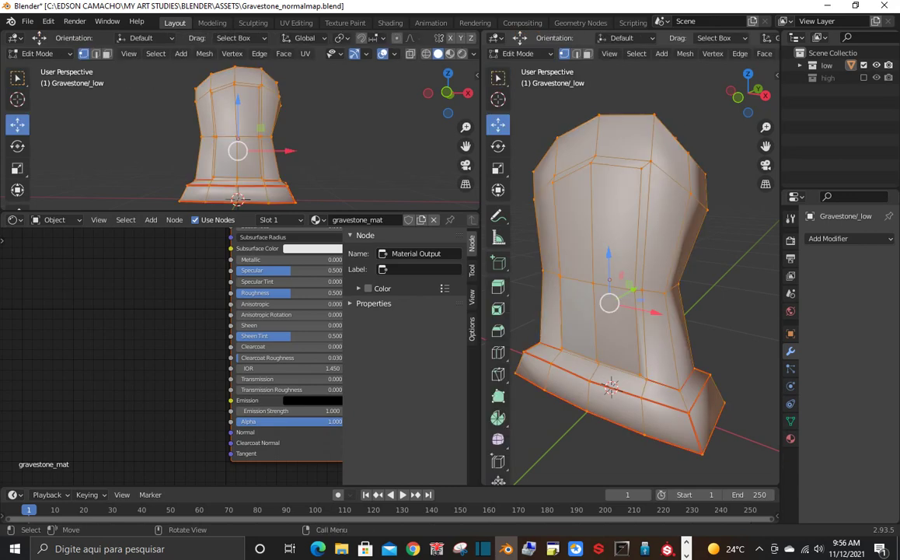
- Unwrap the mesh with Smart UV Project using an island margin of 0.01
key(u)
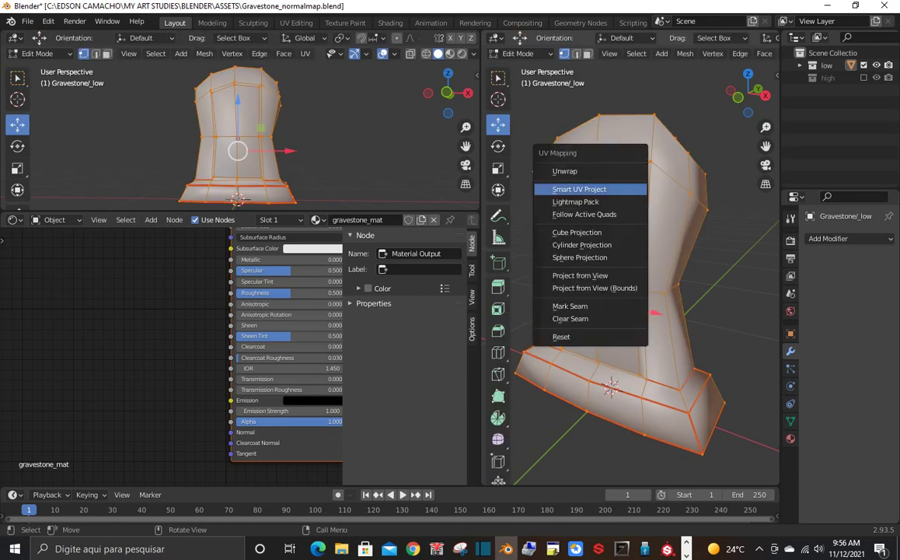
key(Return)
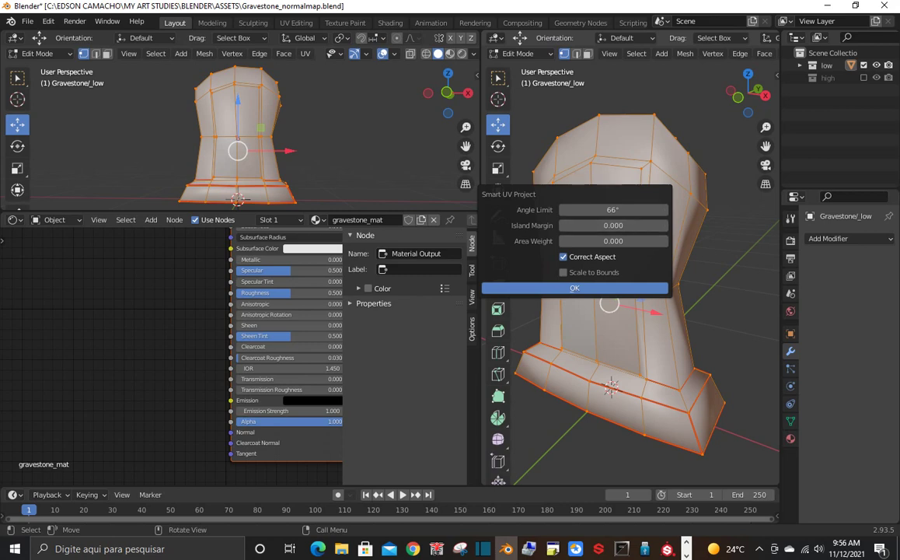
click(663, 225)
click(575, 288)
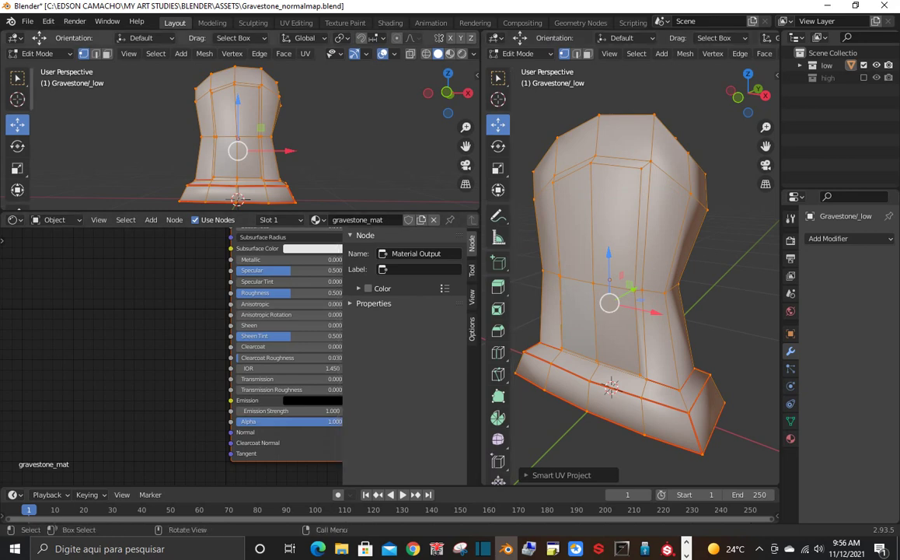
click(39, 52)
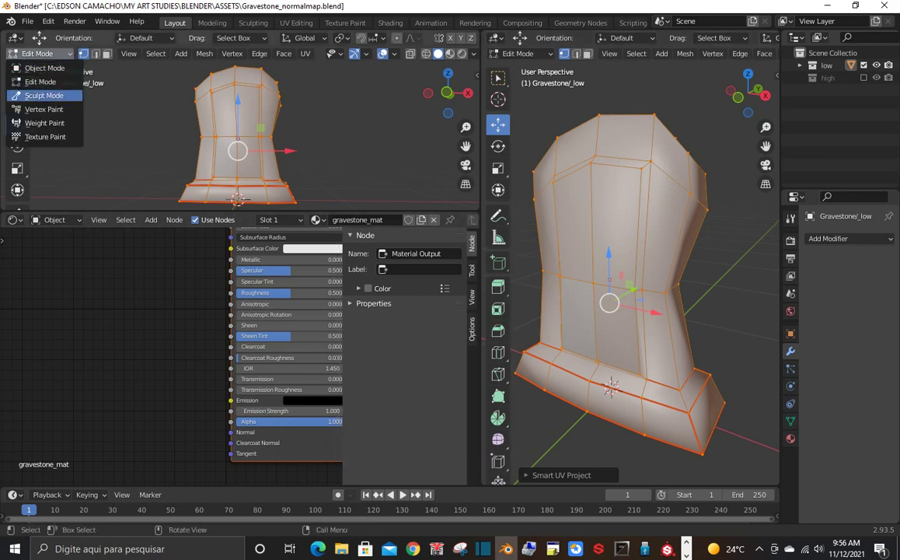
- Change the top-left area into an Image Editor
key(Escape)
click(14, 37)
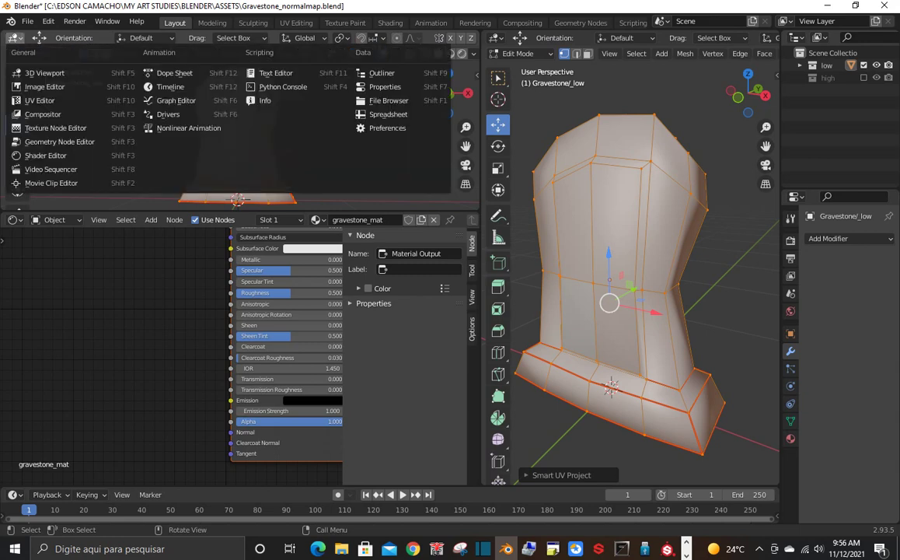
click(44, 86)
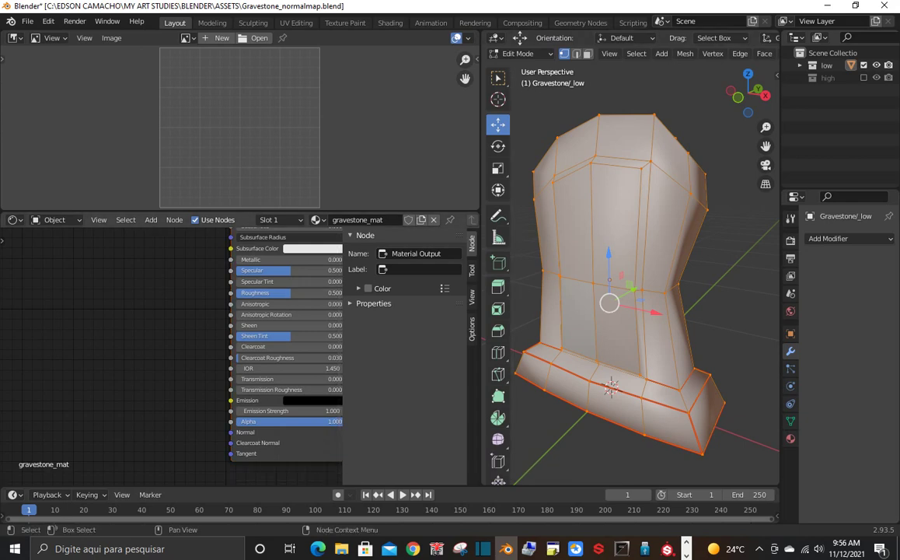
- Add an Image Texture node to the gravestone material via the 'im' search
key(shift+a)
key(Return)
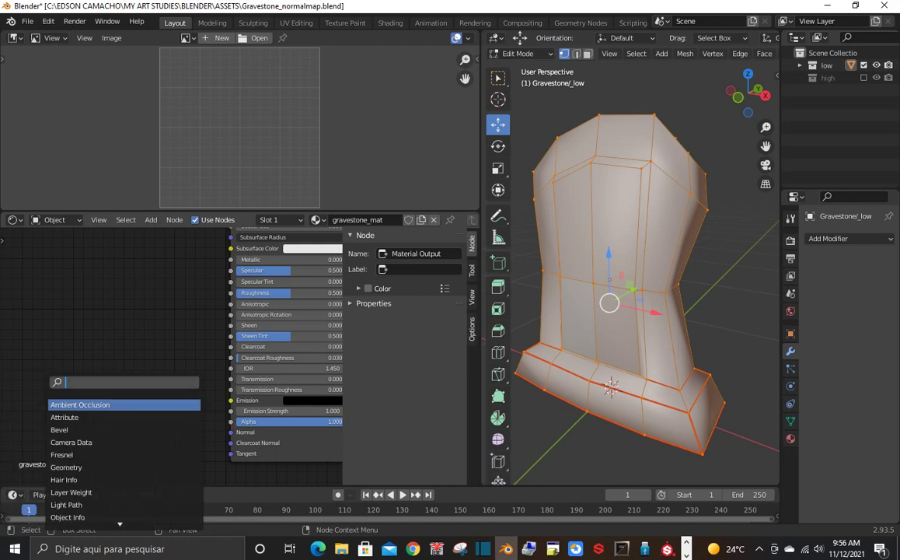
text(im)
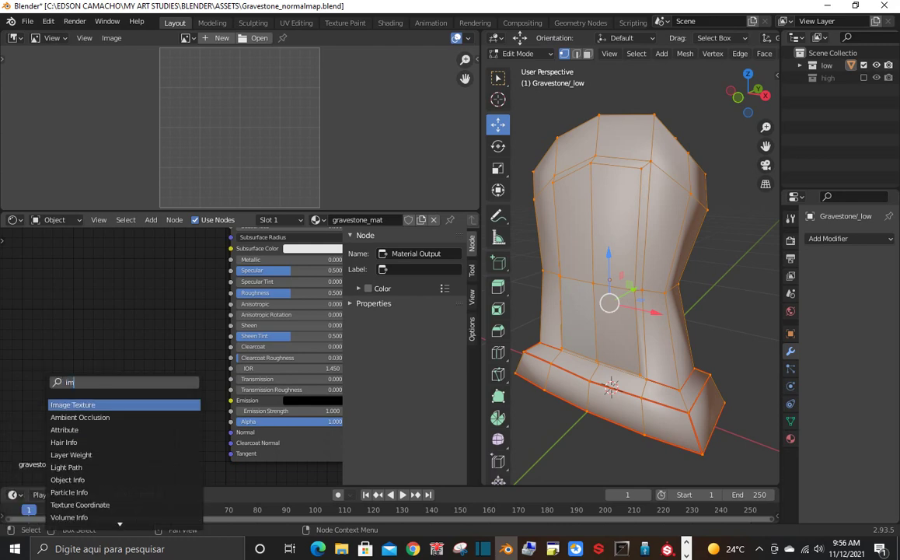
click(86, 404)
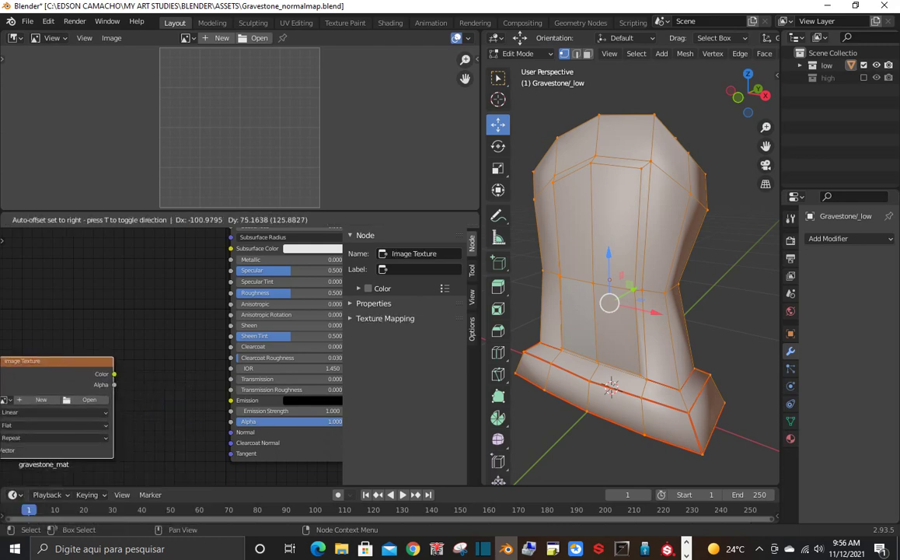
click(86, 405)
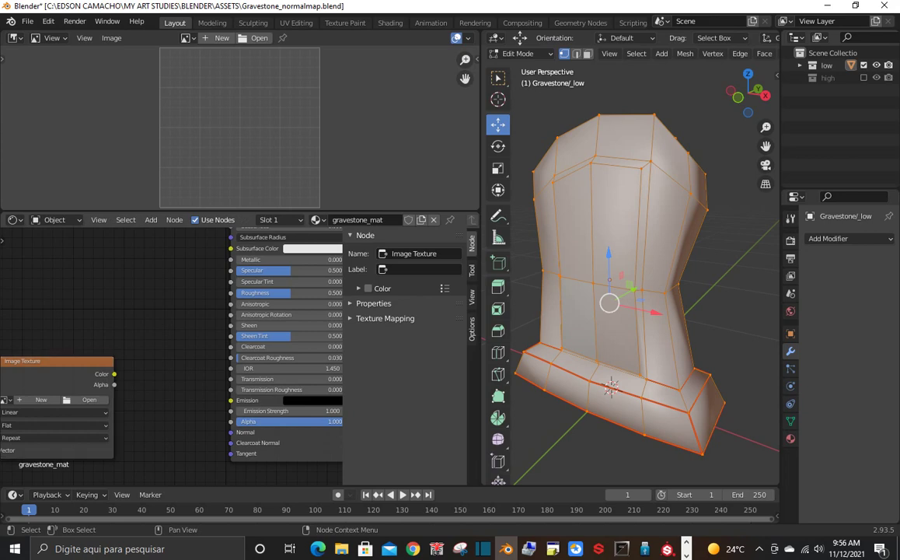
- Add a Normal Map node between the Image Texture Color and the Principled BSDF Normal input
key(shift+a)
click(182, 388)
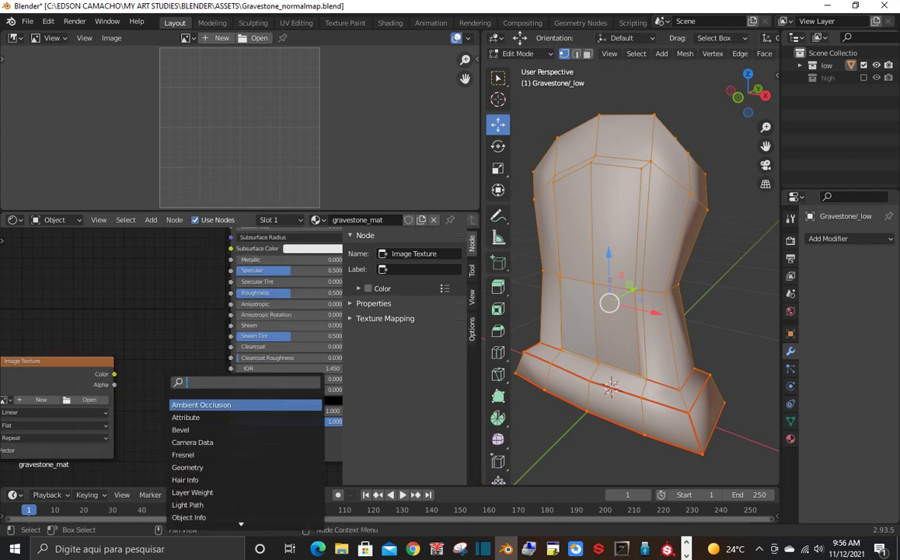
text(norm)
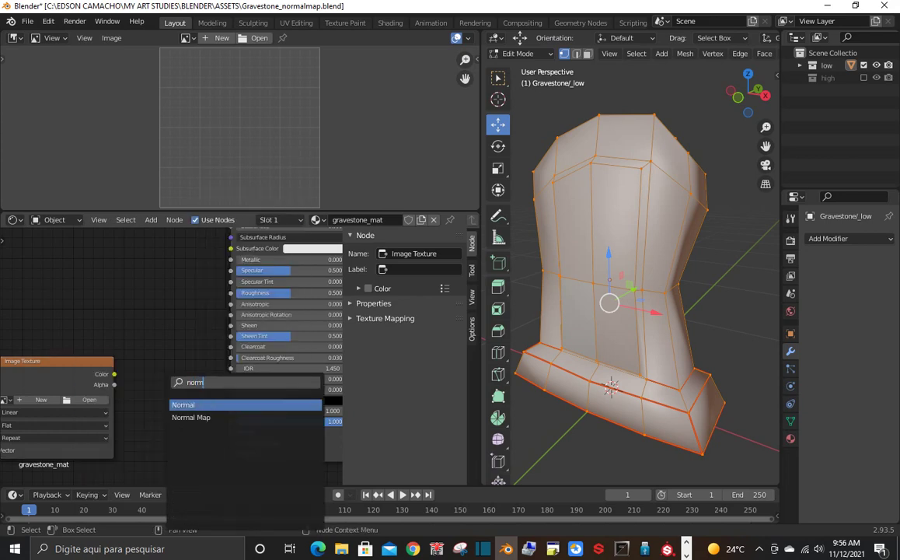
click(191, 417)
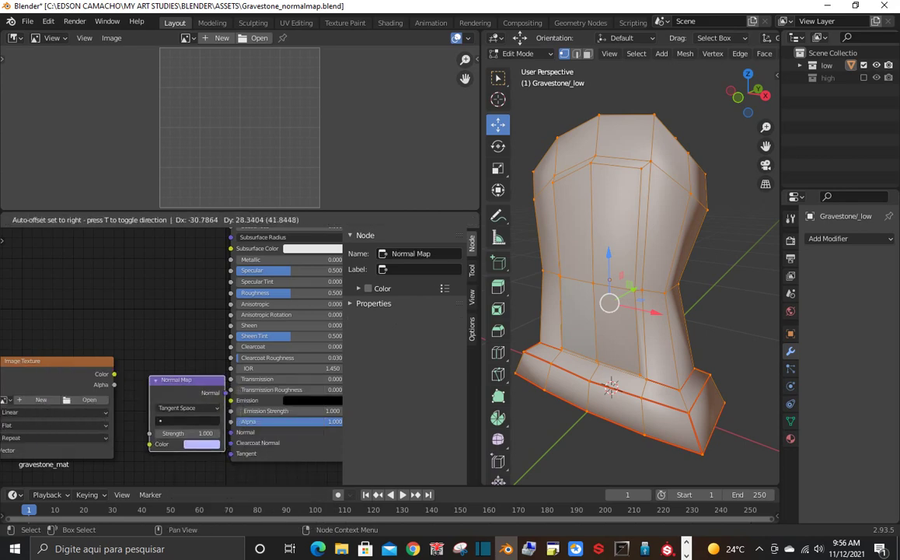
click(176, 425)
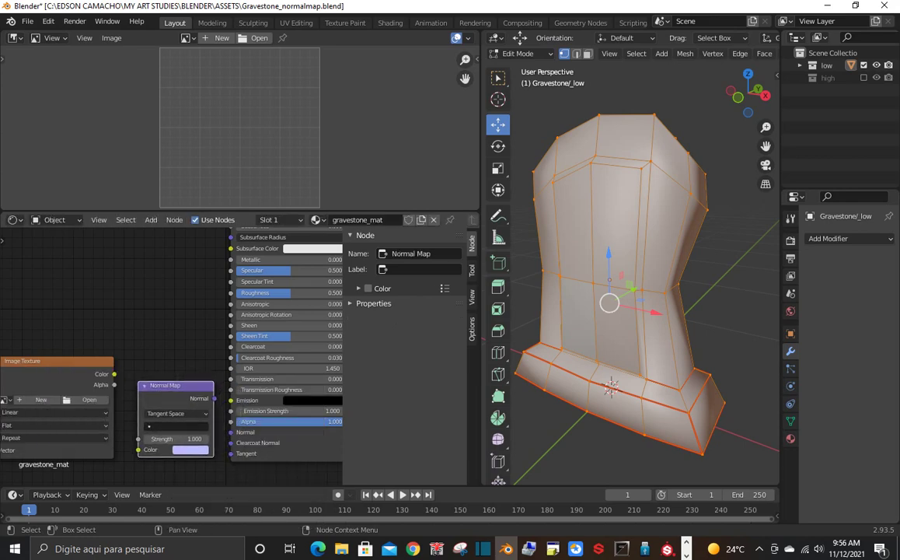
drag(115, 374, 137, 450)
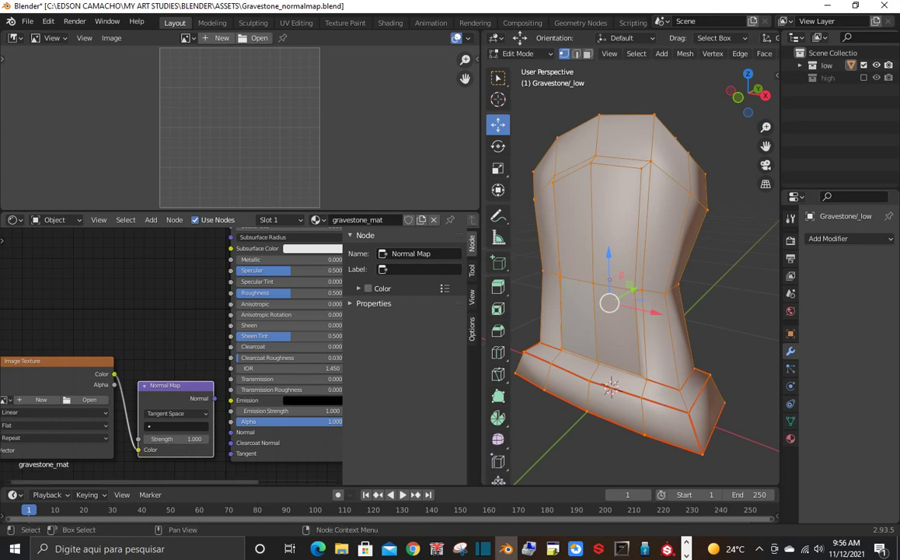
drag(214, 398, 231, 431)
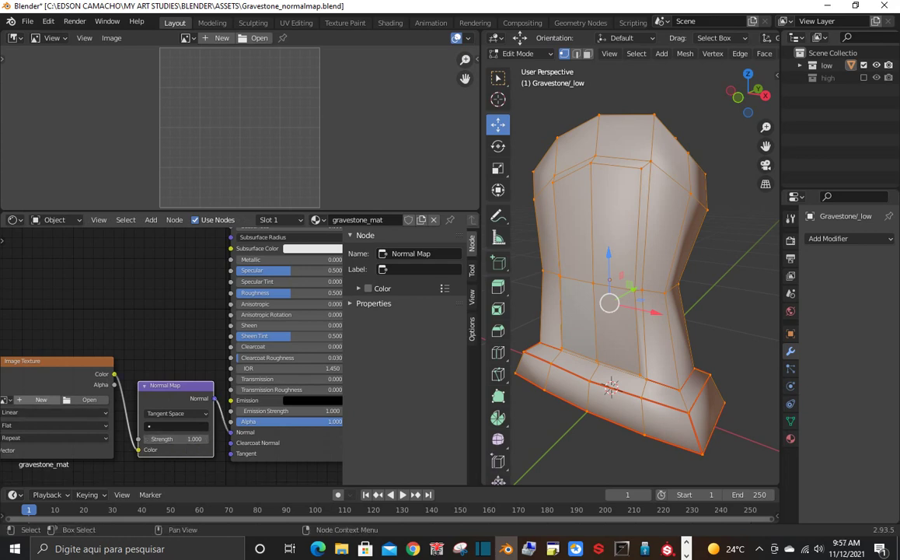
- Create a new 2048×2048 image named Gravestone_normalmap on the Image Texture node
click(41, 400)
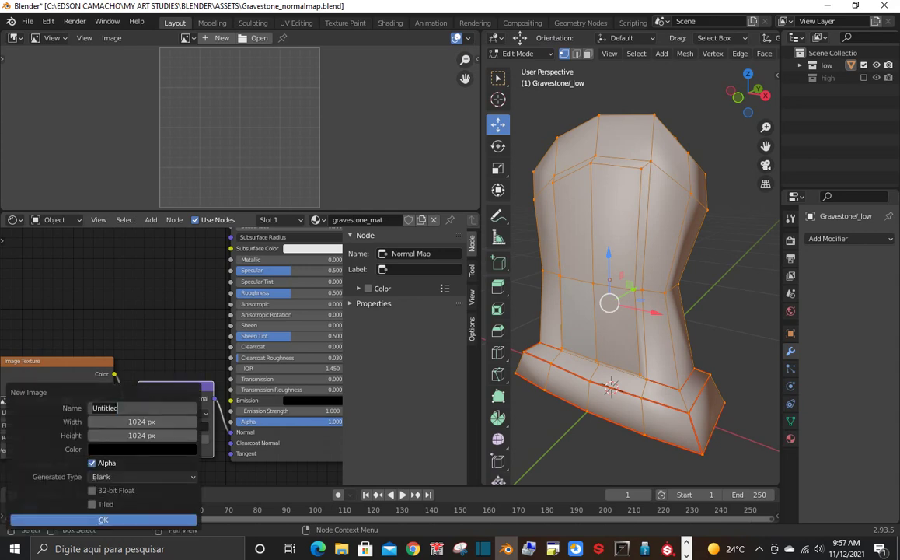
text(Gravestone)
text(_normalmap)
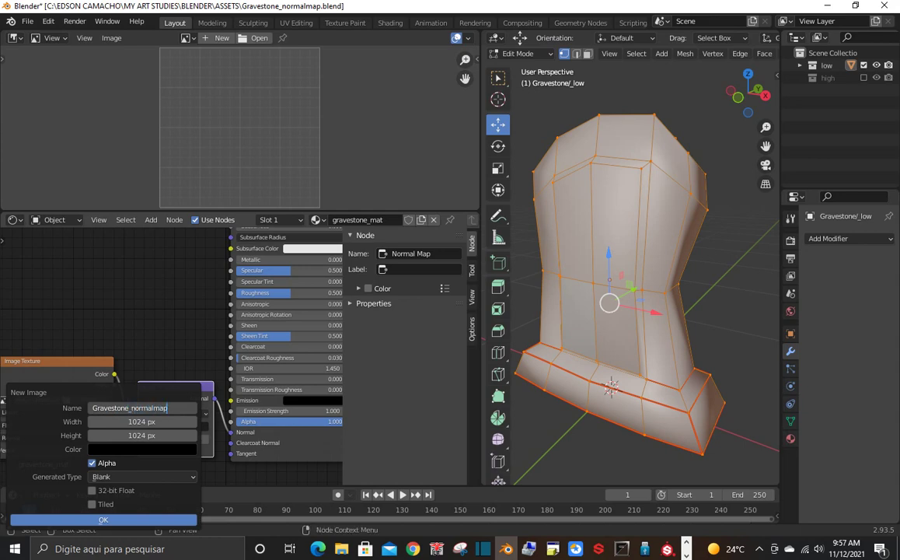
key(Return)
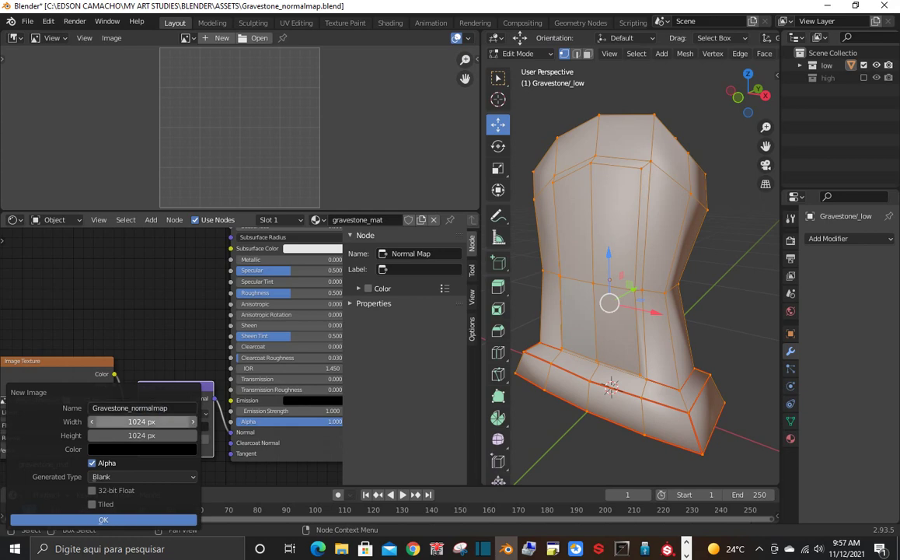
click(141, 421)
text(20)
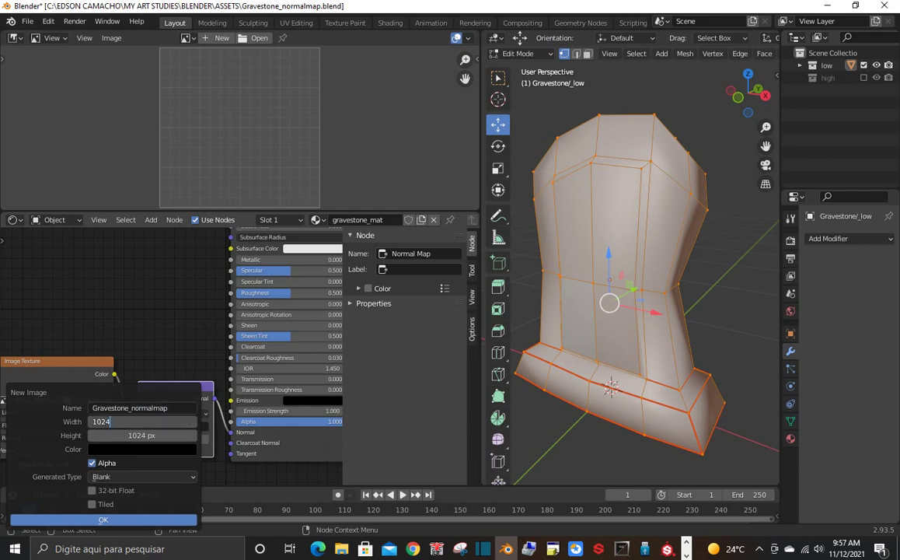
text(48)
key(Return)
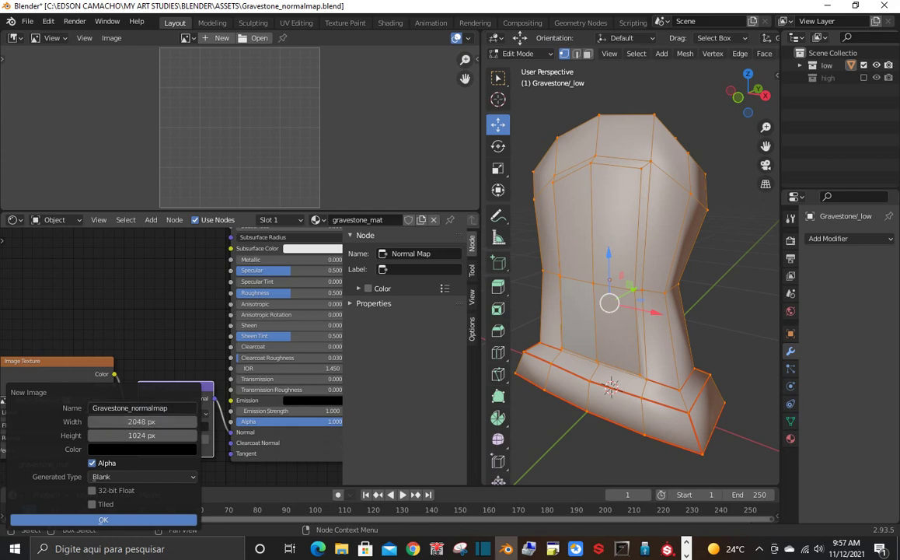
click(141, 435)
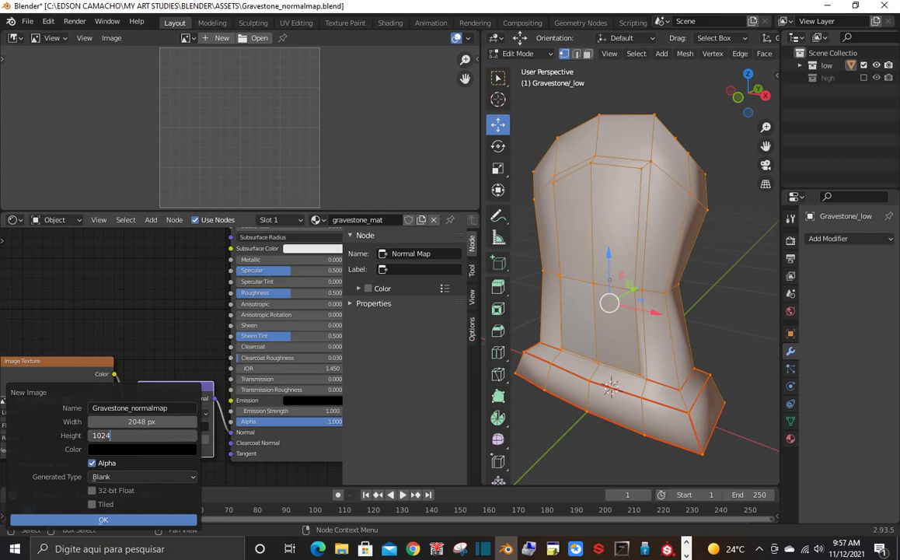
text(*)
text(2)
key(Return)
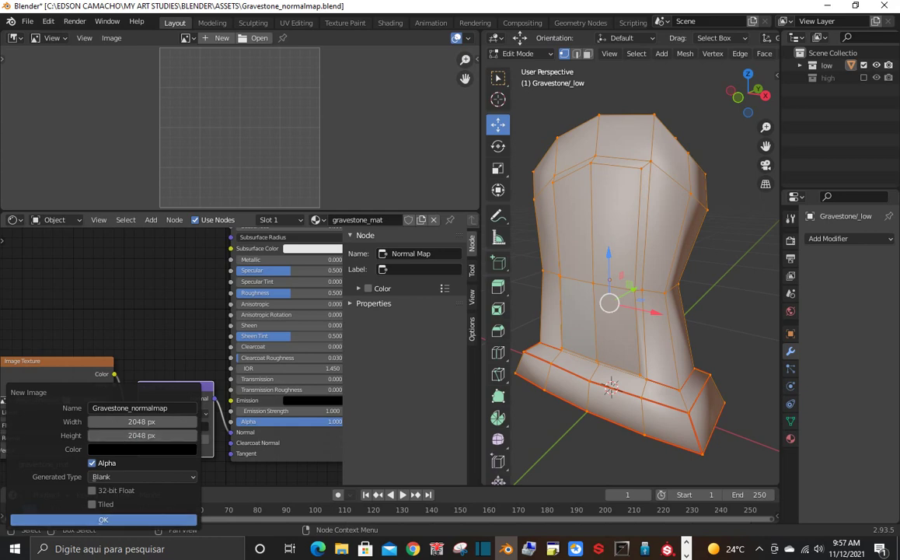
key(Return)
- Display Gravestone_normalmap in the Image Editor
middle_drag(156, 311, 169, 288)
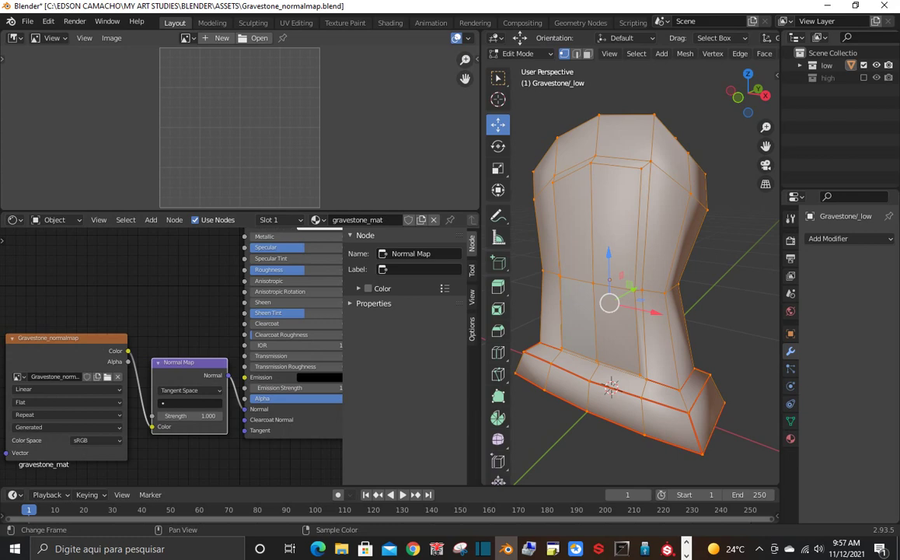
click(186, 37)
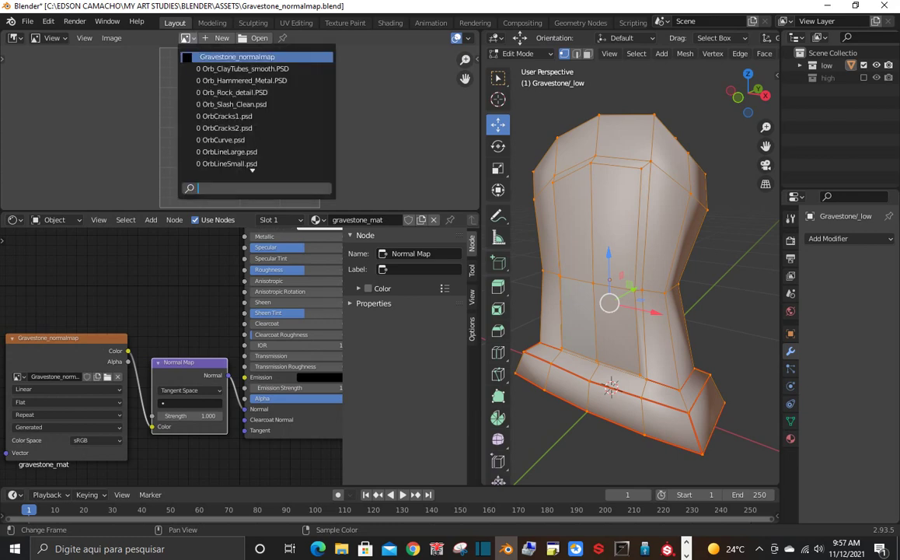
key(Return)
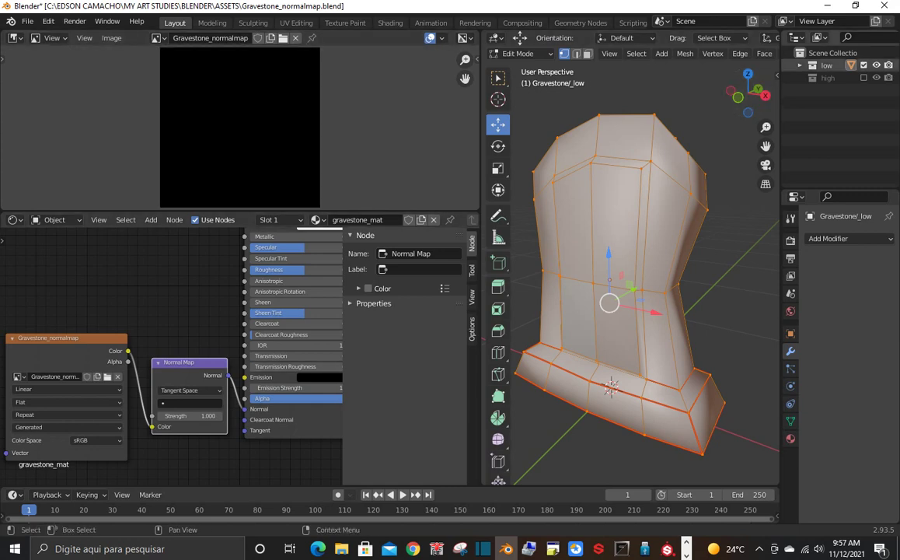
- Show the high-poly gravestone and select it with the low-poly gravestone as active
click(864, 78)
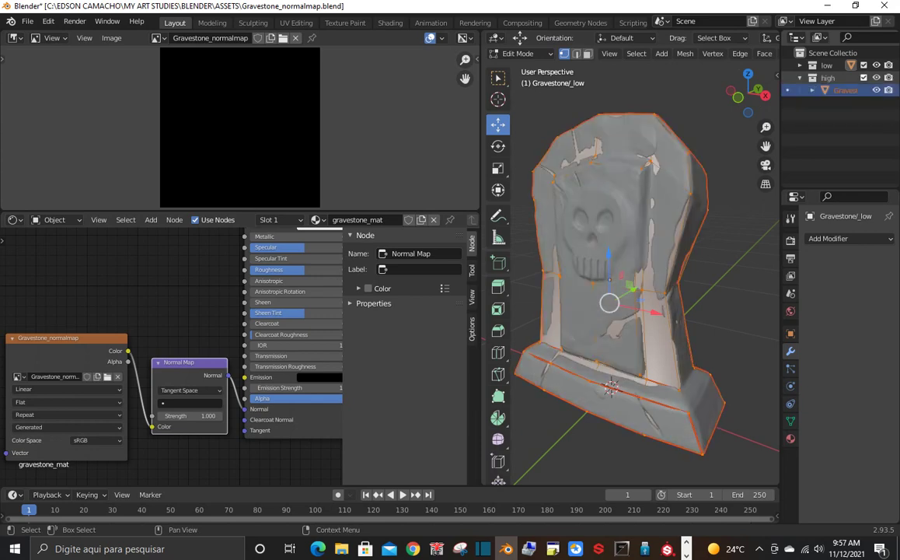
click(799, 66)
click(787, 77)
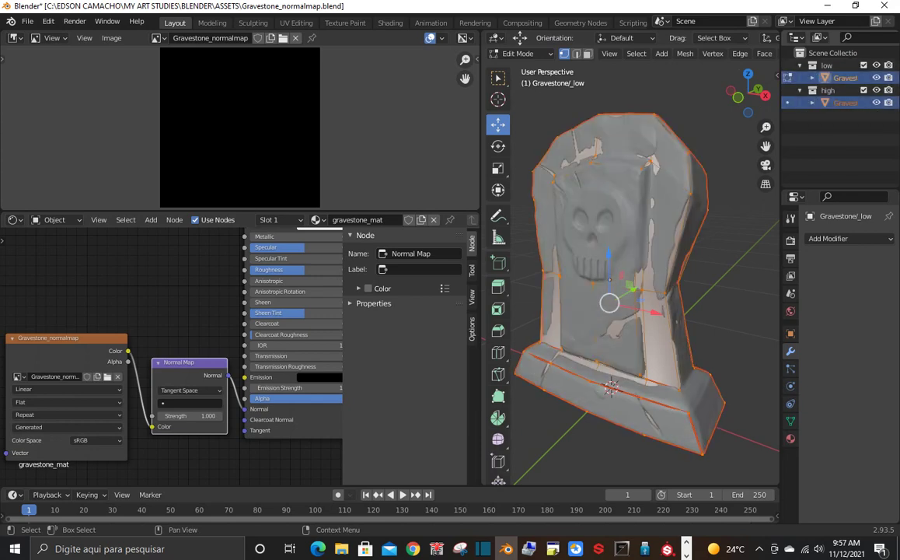
click(844, 103)
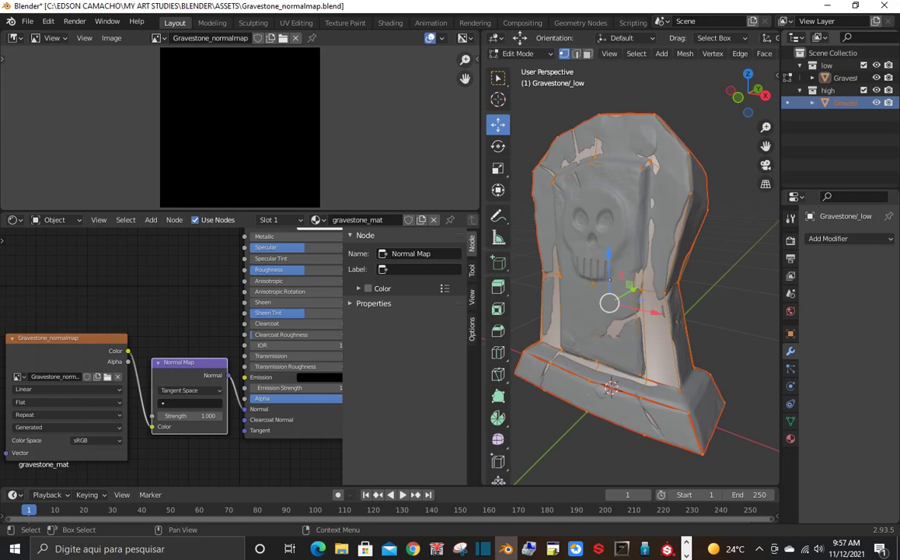
ctrl+click(844, 78)
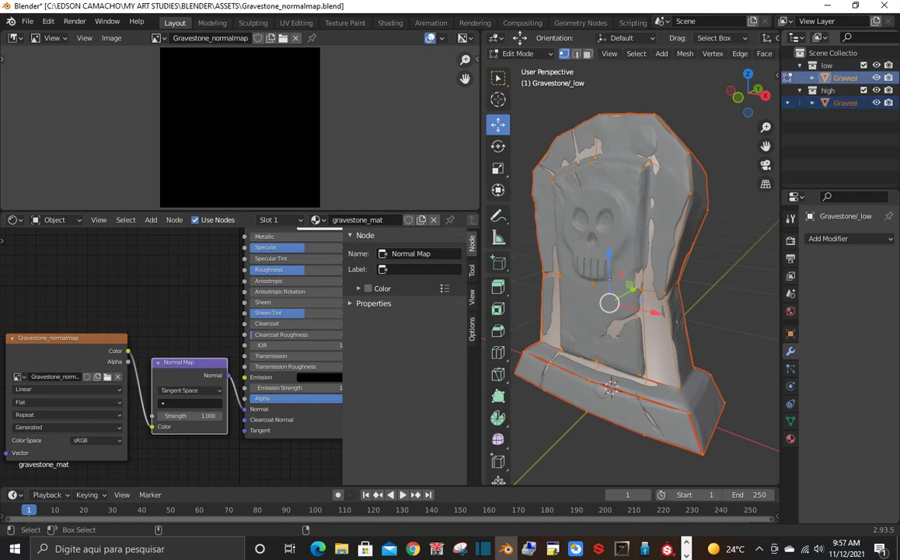
- Set the render engine to Cycles with GPU Compute as the device
click(790, 240)
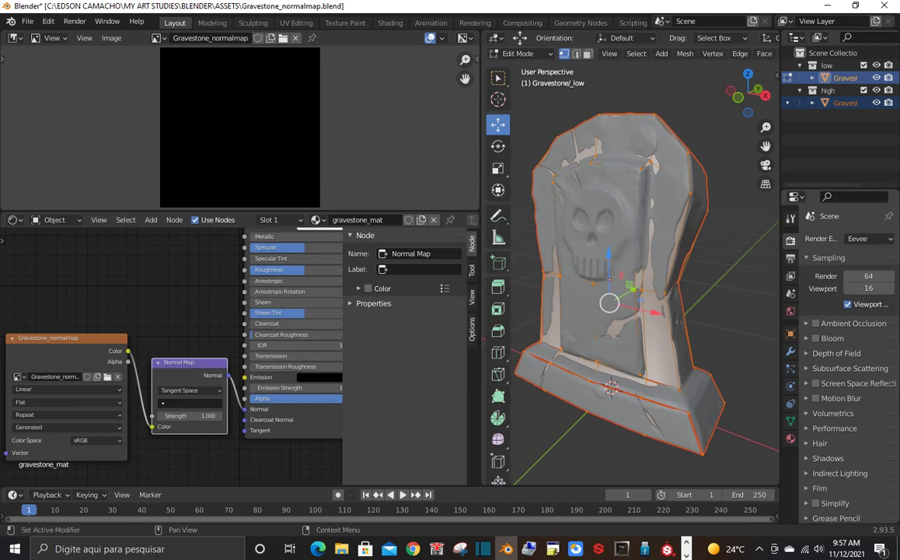
click(869, 239)
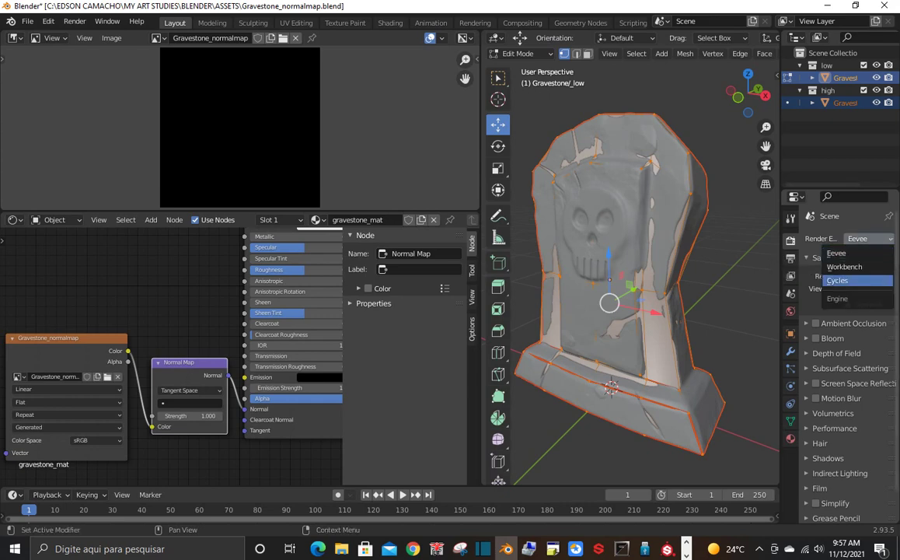
click(839, 279)
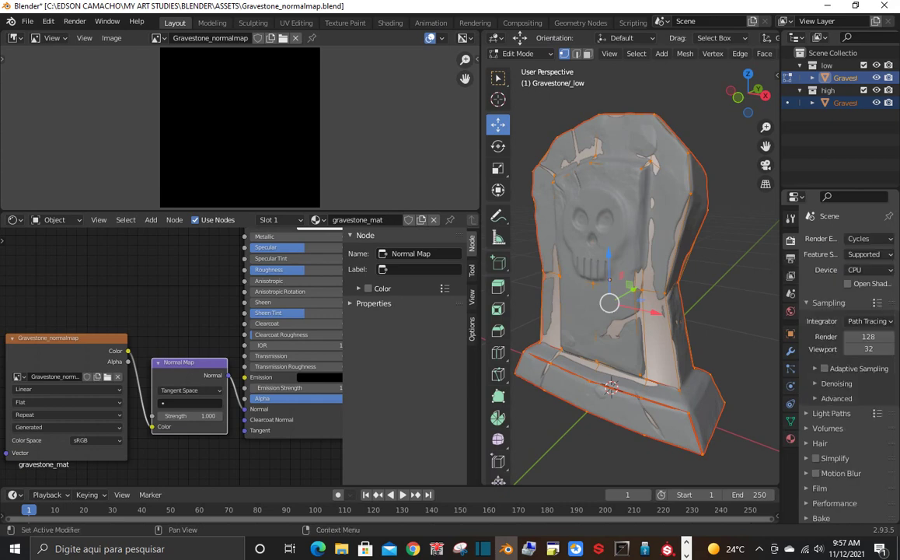
click(867, 269)
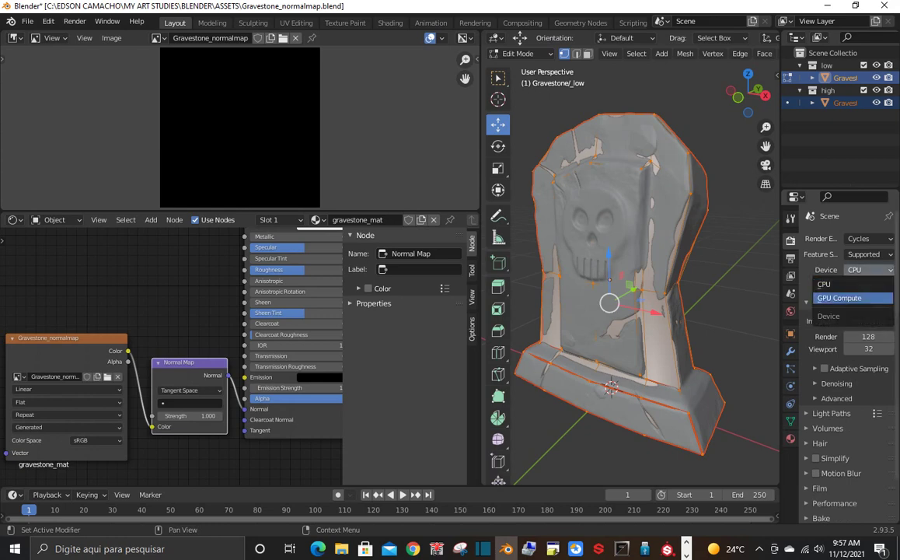
click(839, 297)
- Configure the bake as Normal type, Selected to Active, with 0.5 m extrusion
scroll(844, 357, down, 2)
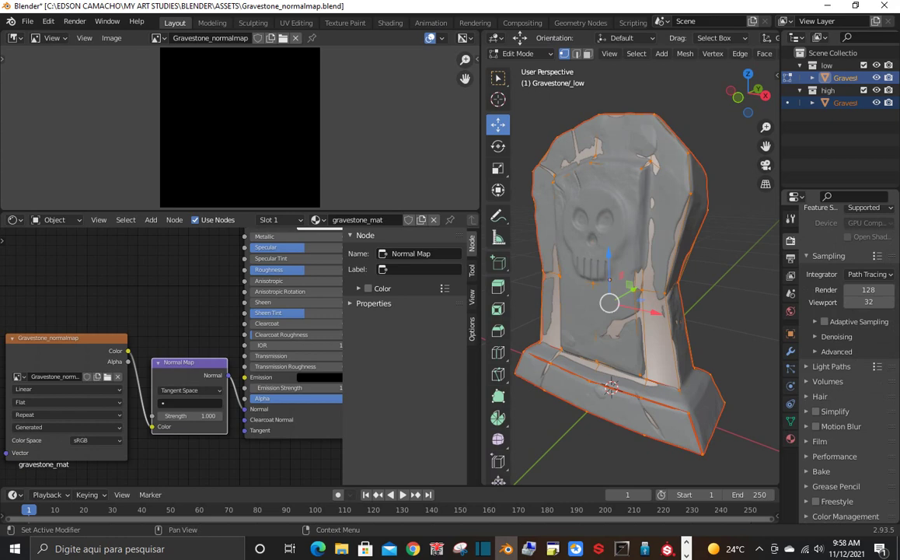
click(816, 471)
scroll(812, 435, down, 2)
scroll(811, 414, down, 1)
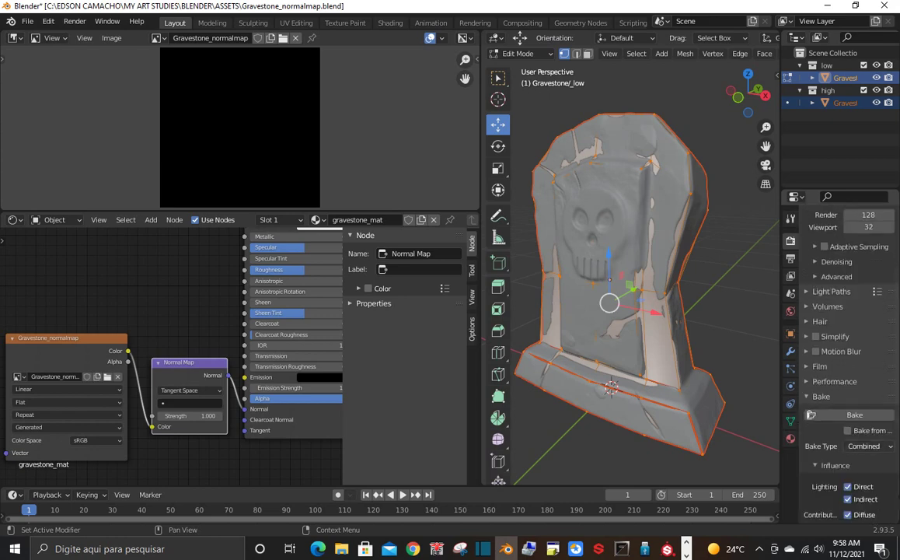
scroll(811, 415, down, 5)
click(866, 321)
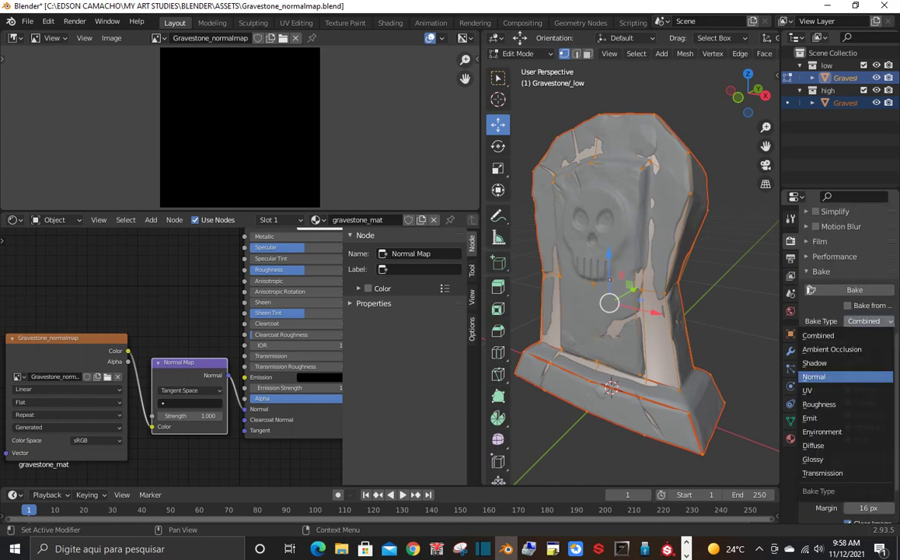
click(813, 376)
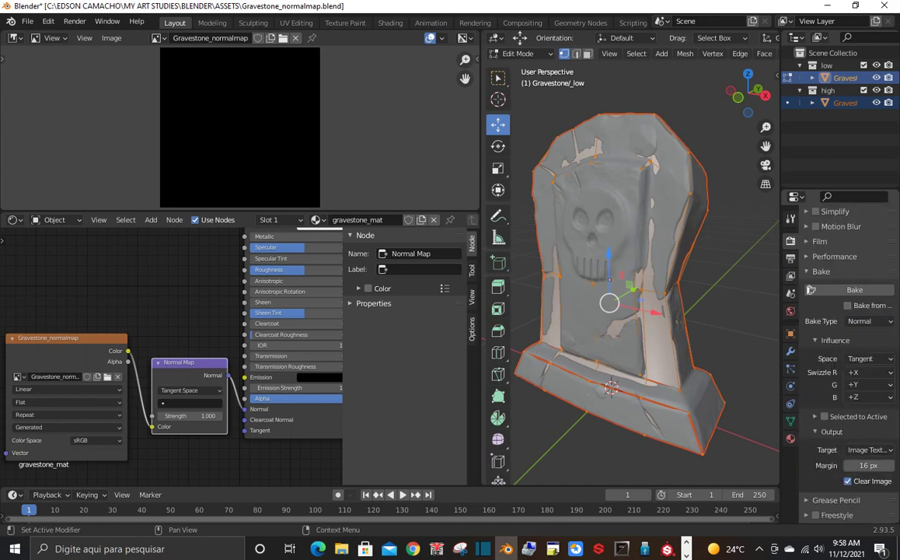
click(824, 415)
scroll(847, 349, down, 3)
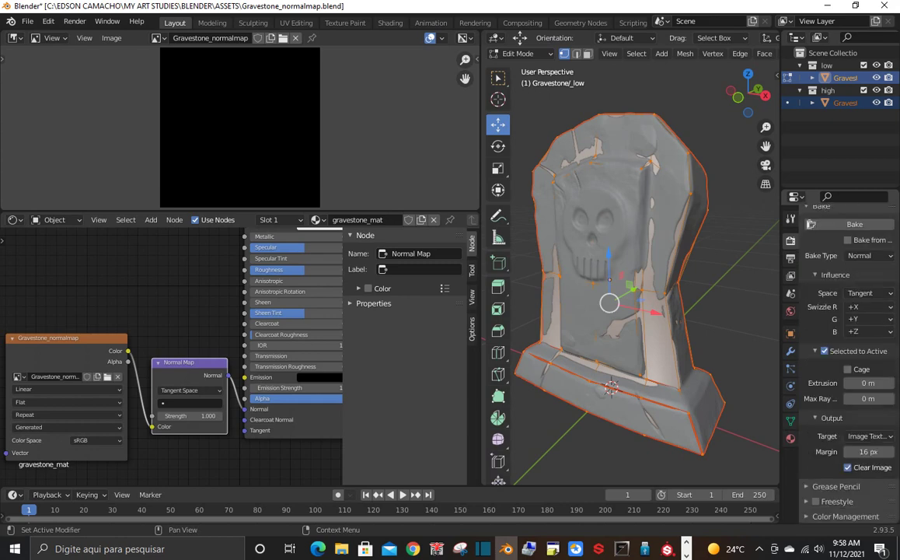
click(862, 382)
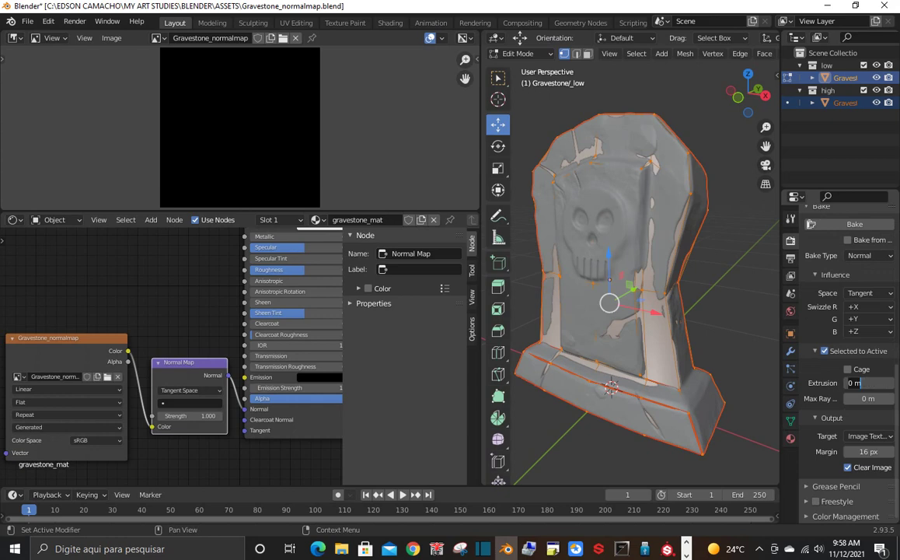
text(0.5)
key(Return)
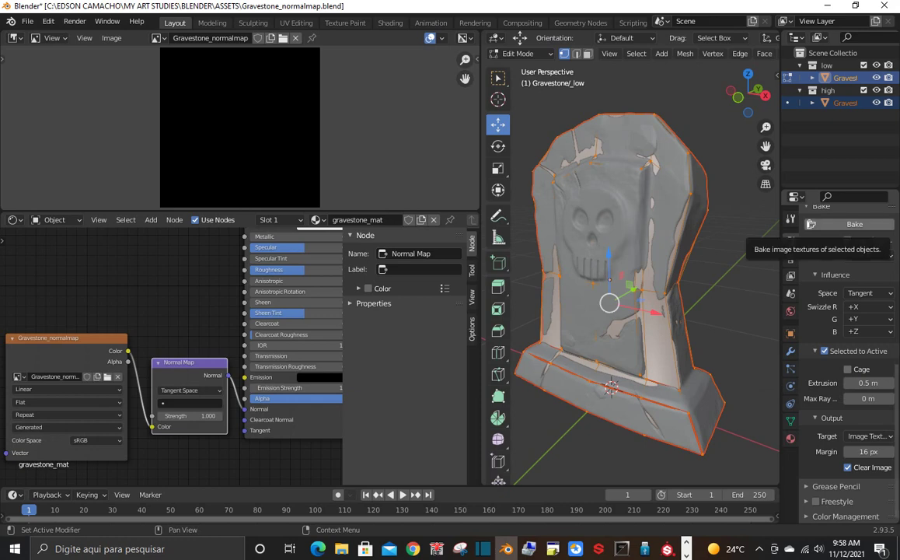
- Bake the normal map into Gravestone_normalmap, then exclude the high collection
click(812, 224)
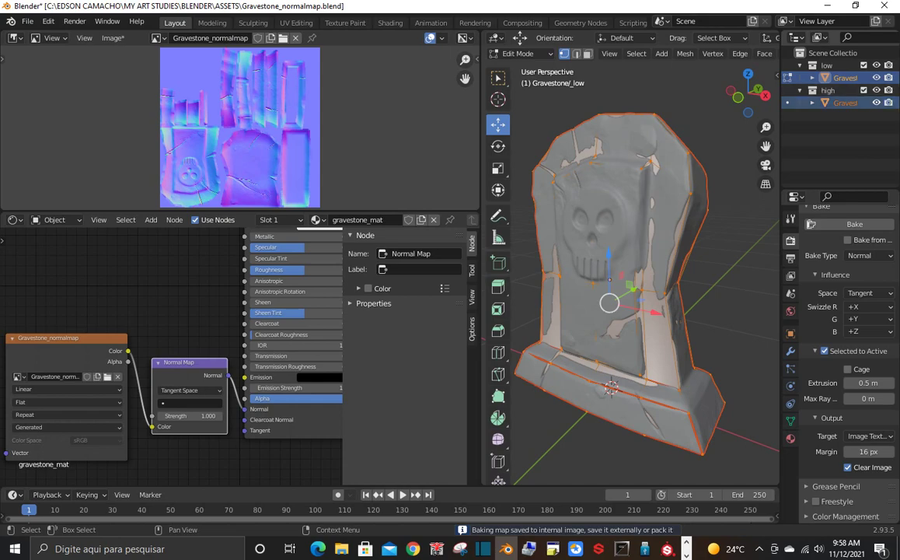
click(863, 90)
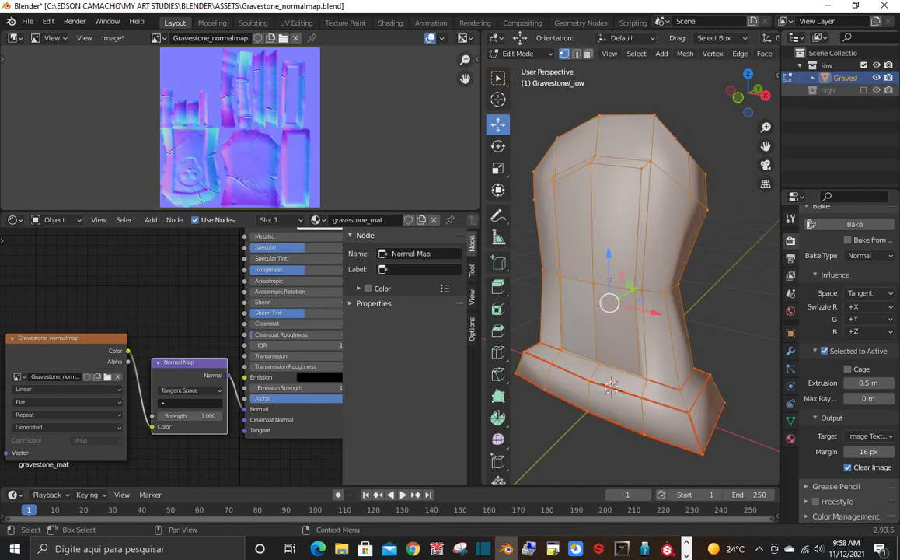
- Return the low-poly mesh to Object Mode and widen the 3D viewport
click(519, 53)
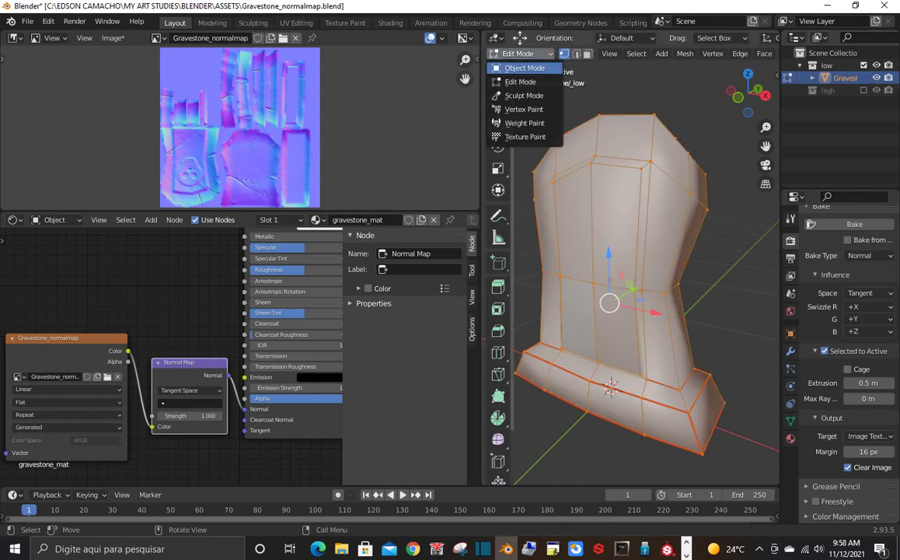
click(519, 66)
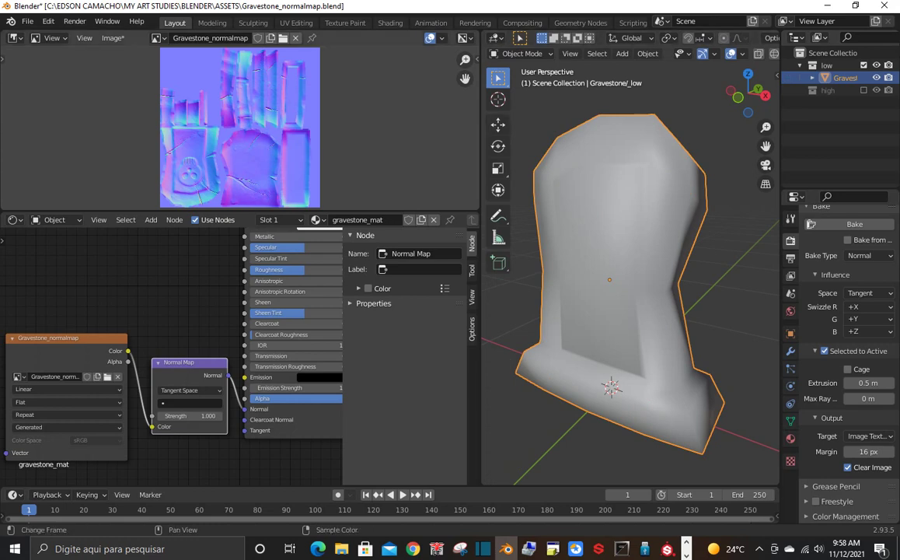
drag(480, 311, 393, 311)
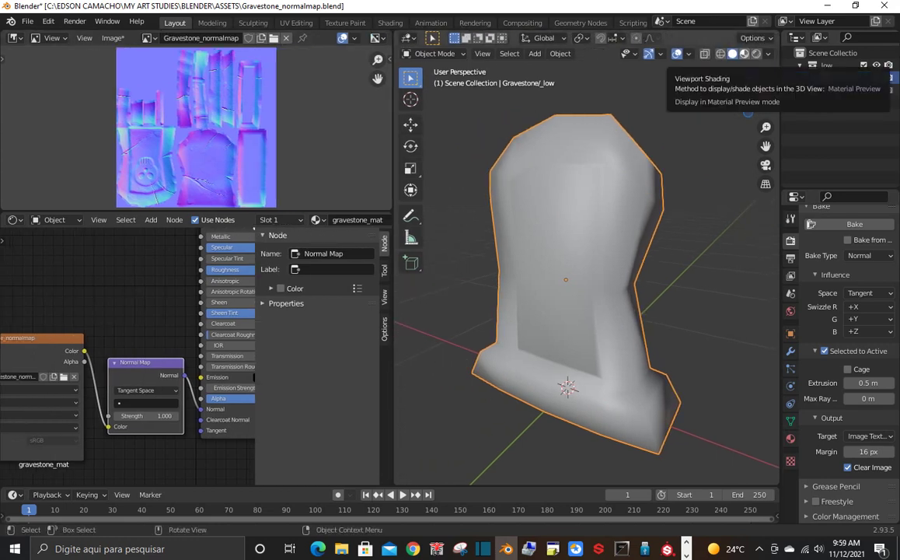
- Switch to Material Preview and orbit around the gravestone to inspect the baked detail
click(744, 54)
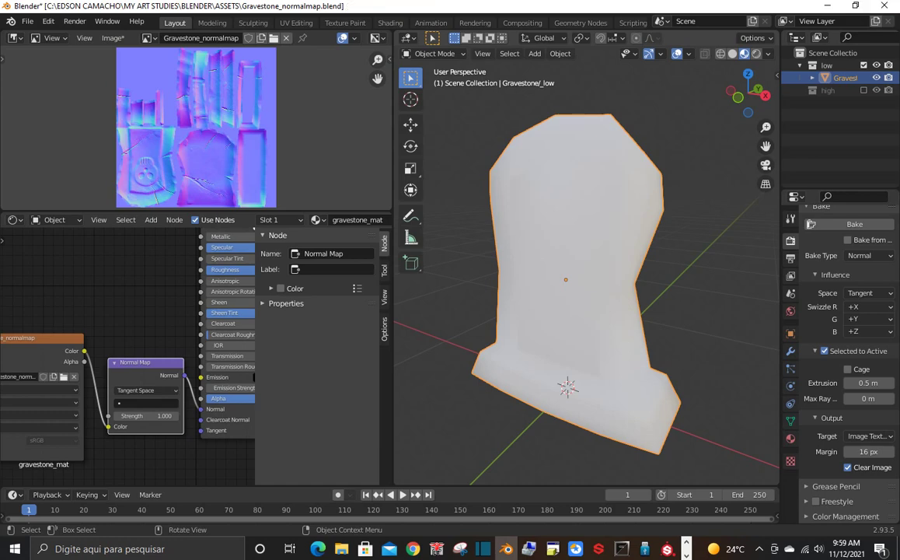
middle_drag(567, 311, 645, 311)
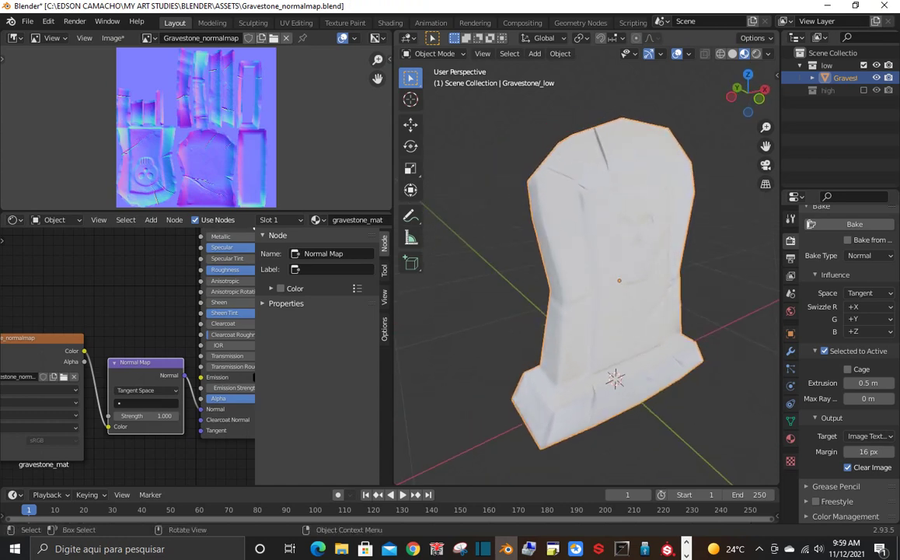
scroll(587, 280, up, 3)
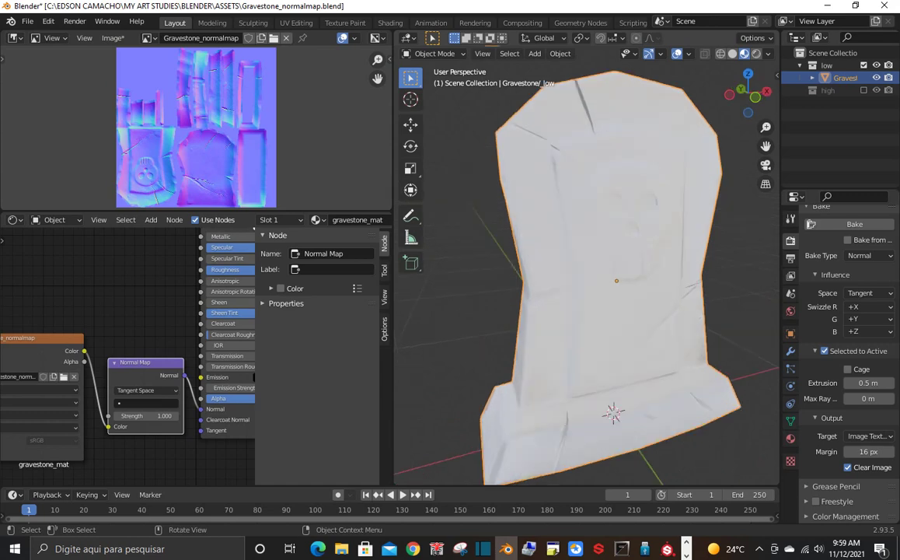
middle_drag(645, 311, 622, 311)
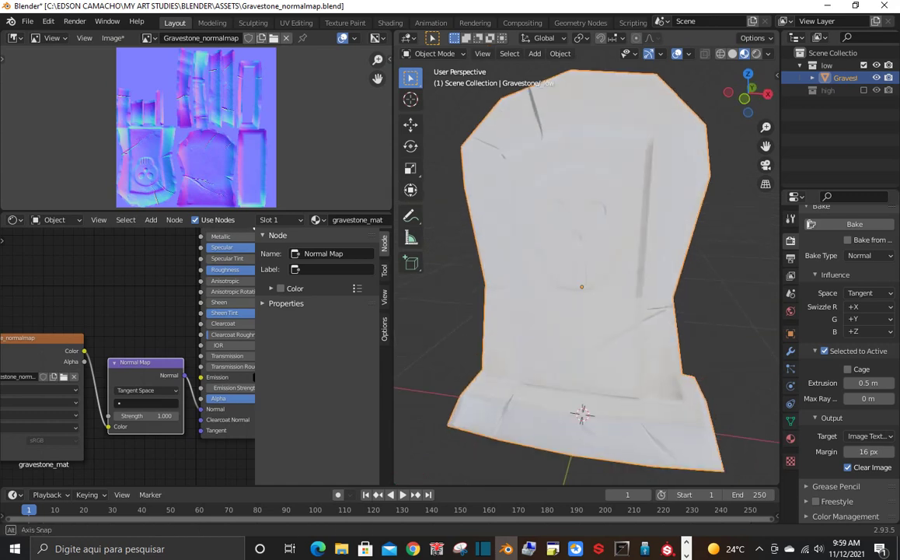
mouse_move(622, 311)
middle_down()
mouse_move(668, 311)
mouse_move(614, 311)
mouse_move(637, 311)
middle_up()
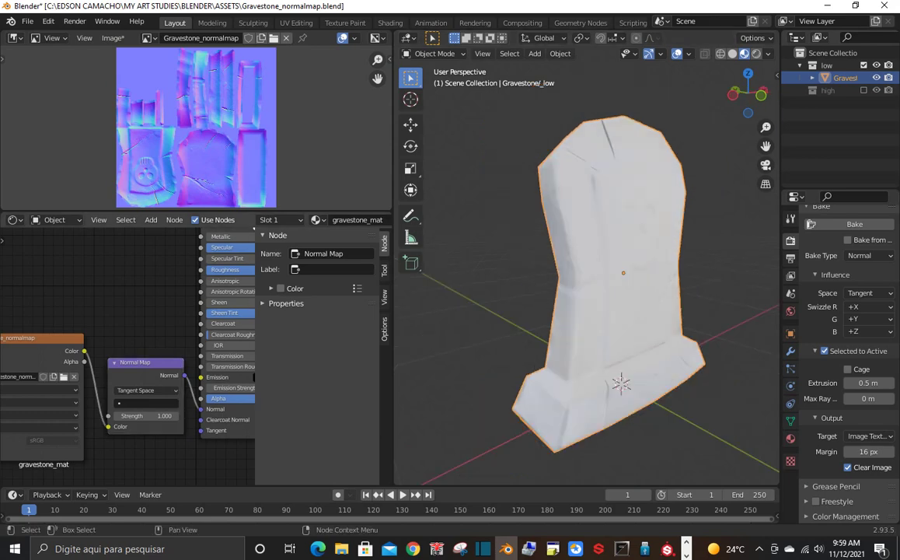
- Bring the Principled BSDF node into view and orbit the gravestone to face the viewer
middle_drag(156, 326, 43, 416)
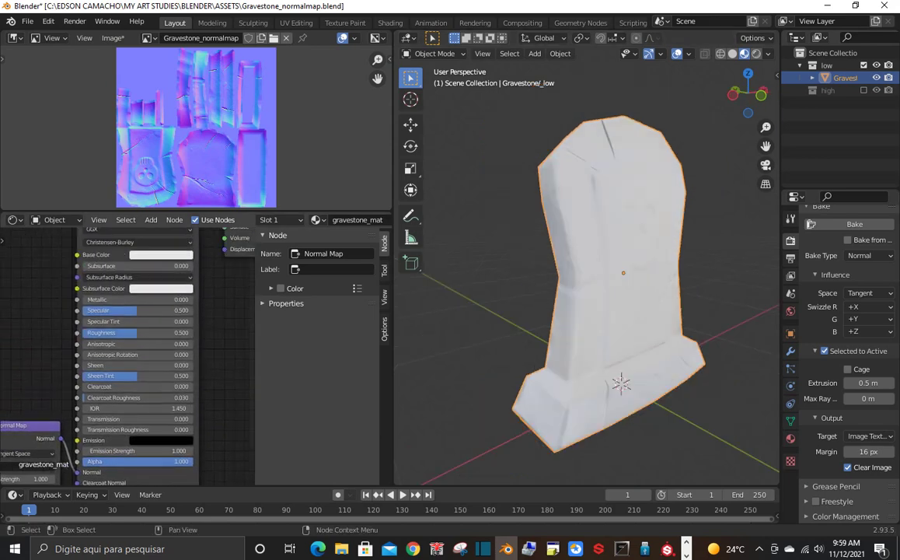
click(169, 279)
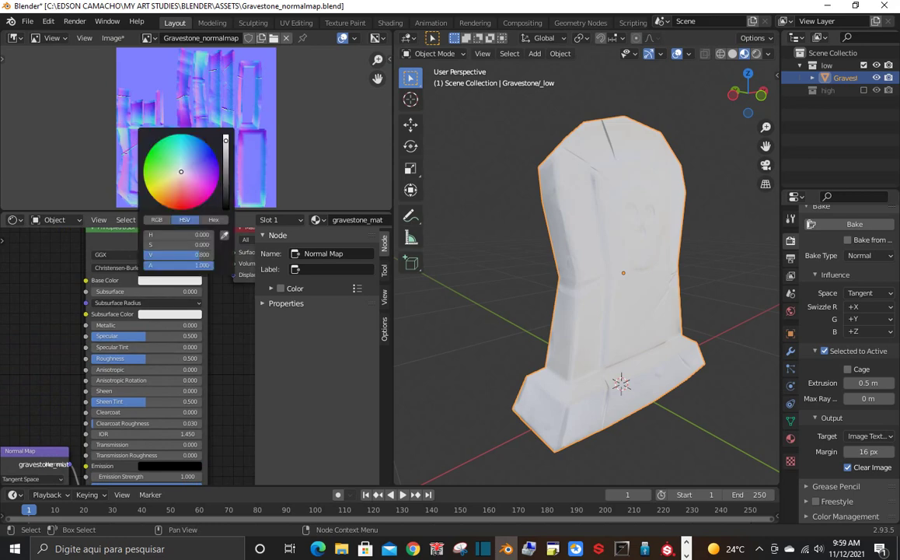
scroll(204, 127, down, 7)
scroll(204, 127, down, 7)
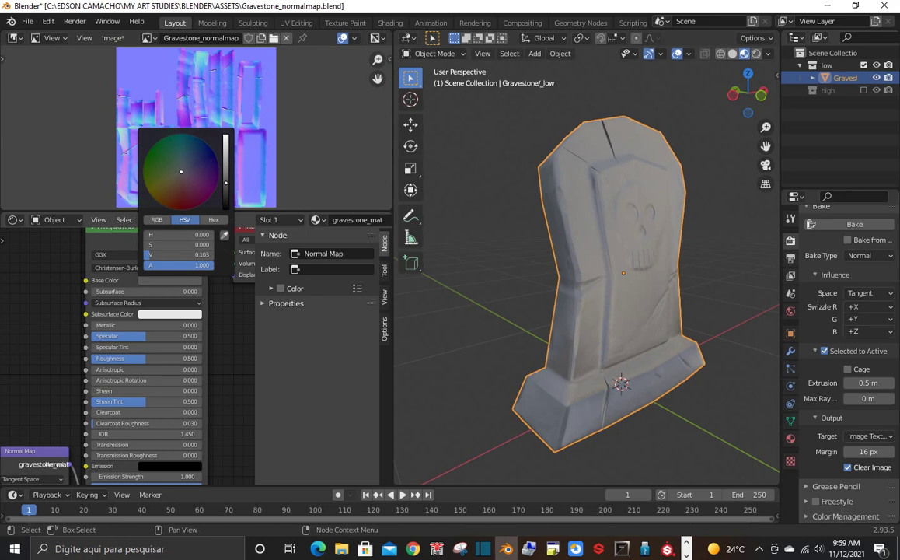
middle_drag(544, 311, 661, 311)
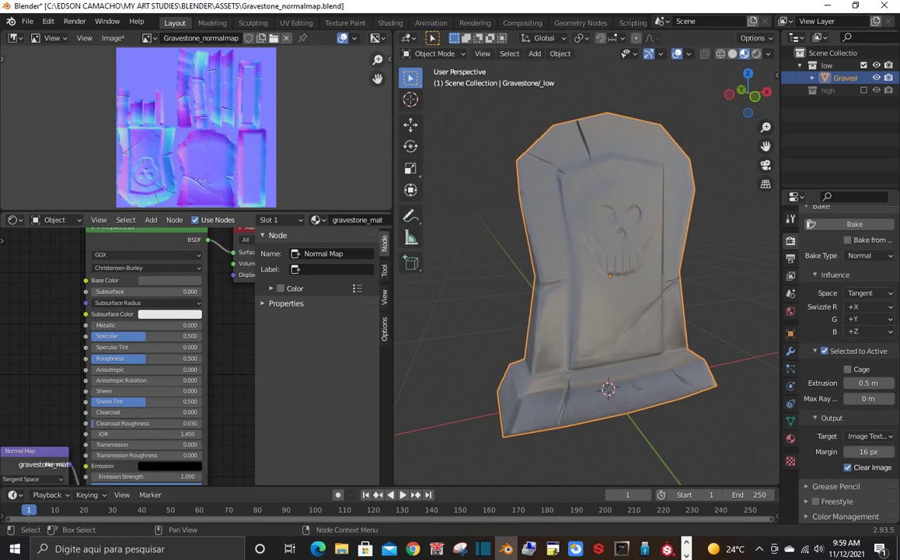
- Raise the base colour's HSV Value from 0.201 to 0.400 for a paler grey stone
click(169, 280)
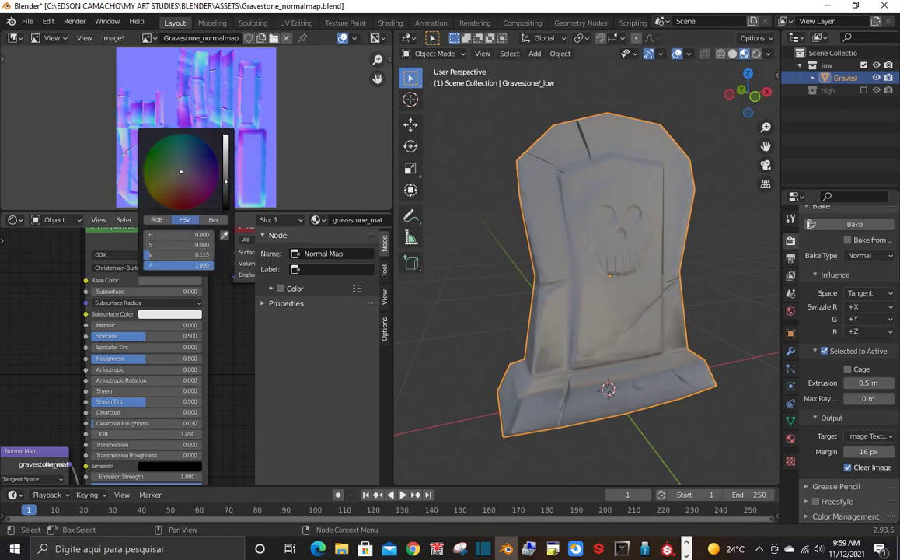
scroll(205, 165, up, 2)
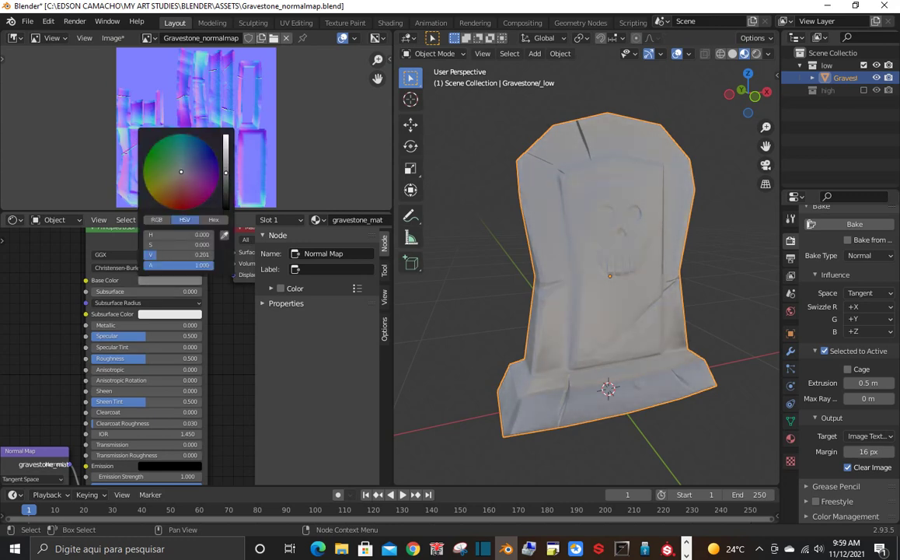
middle_drag(591, 296, 537, 295)
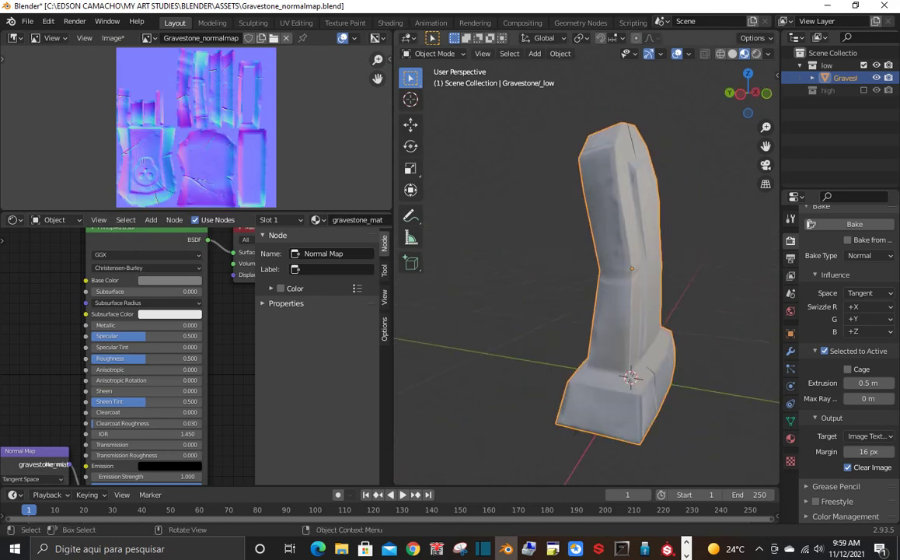
scroll(587, 264, up, 5)
scroll(587, 264, up, 3)
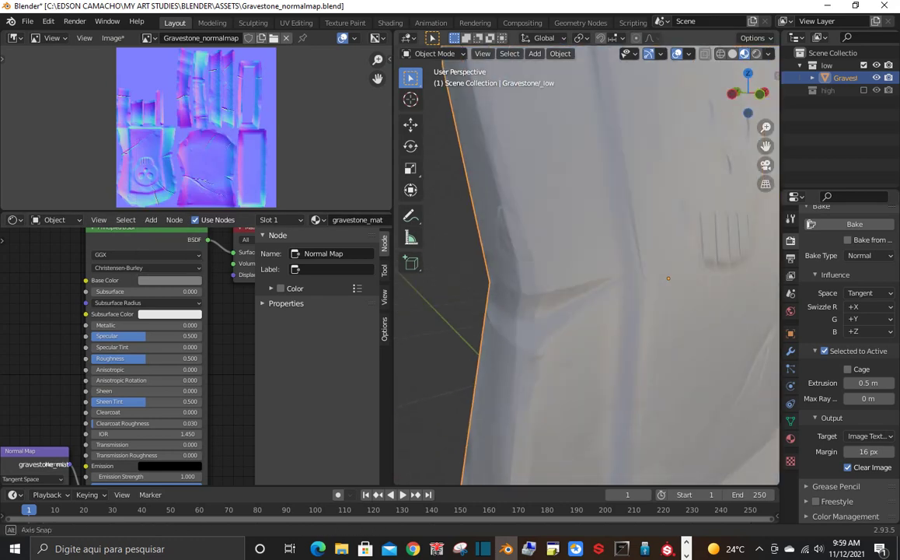
mouse_move(544, 295)
middle_down()
mouse_move(614, 296)
mouse_move(622, 280)
mouse_move(603, 264)
mouse_move(621, 287)
middle_up()
scroll(603, 264, down, 3)
click(169, 280)
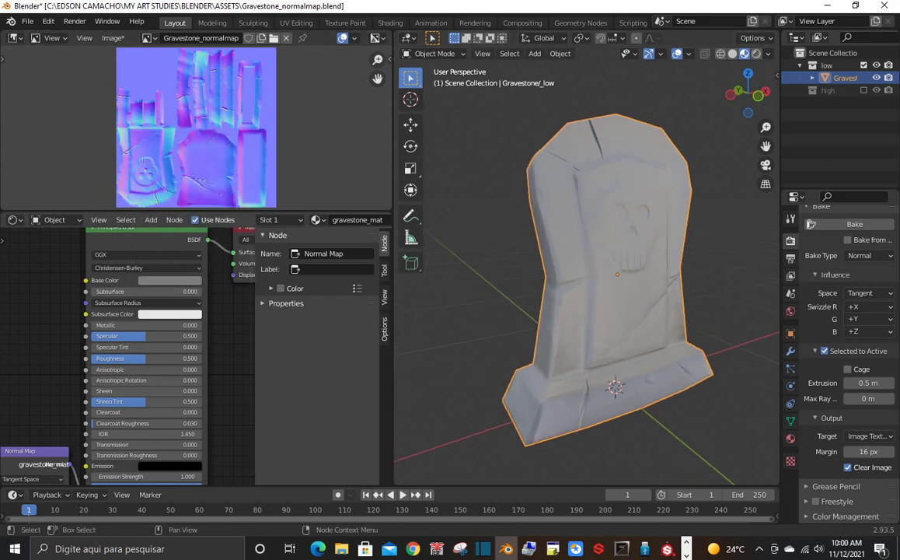
click(169, 280)
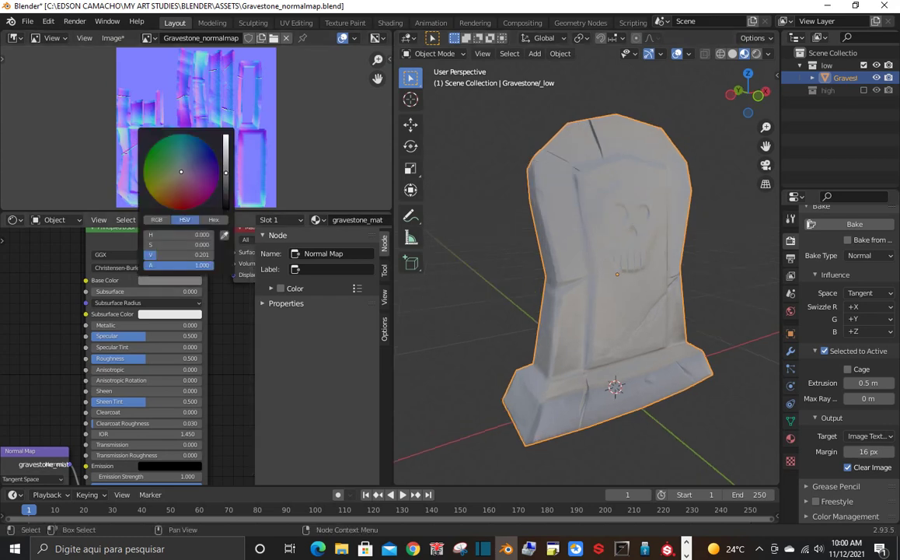
scroll(205, 148, up, 1)
scroll(205, 146, up, 1)
scroll(205, 143, up, 1)
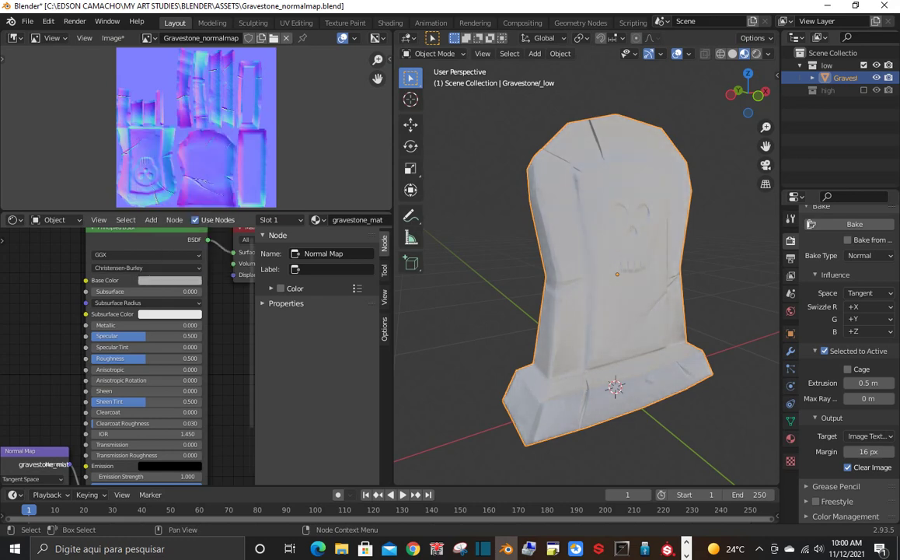
- Try Specular values of 5 and then 10 on the Principled BSDF
scroll(155, 349, down, 1)
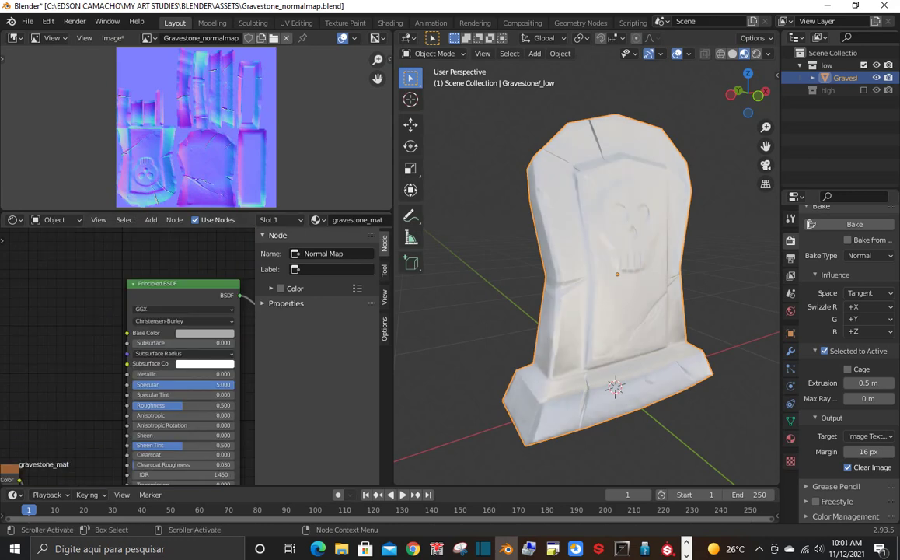
scroll(213, 456, up, 2)
scroll(212, 456, up, 1)
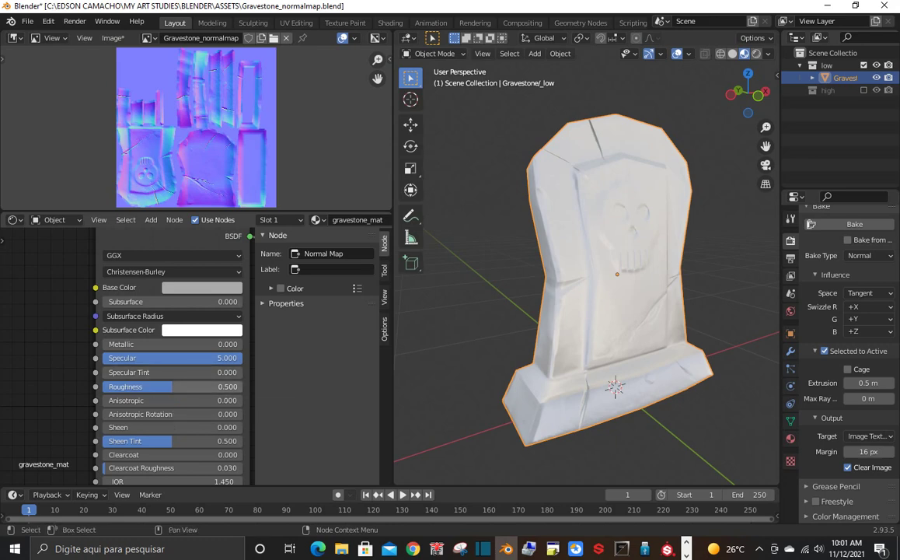
click(172, 358)
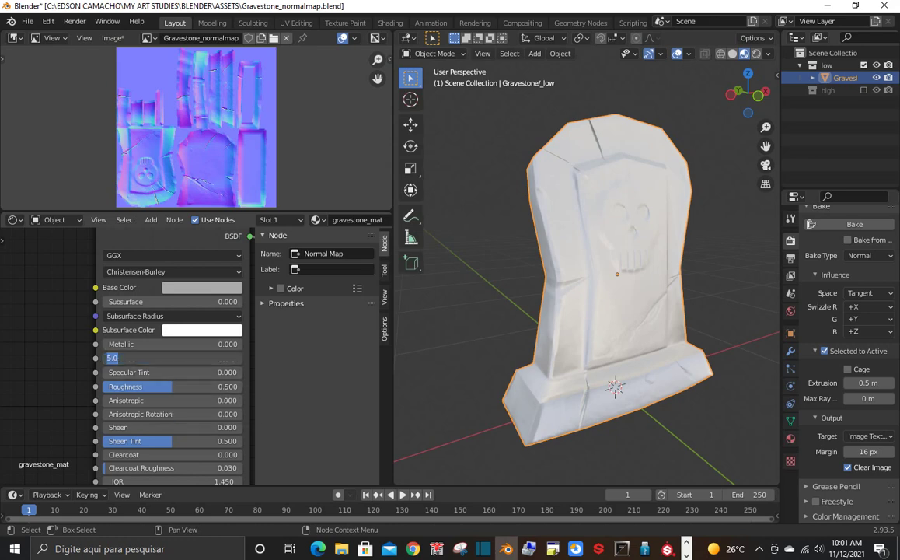
key(Return)
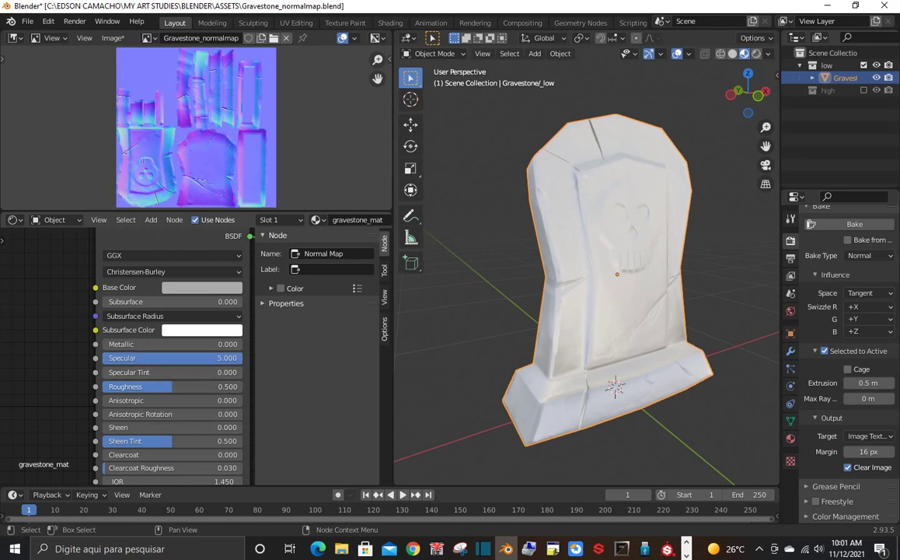
click(173, 357)
text(10)
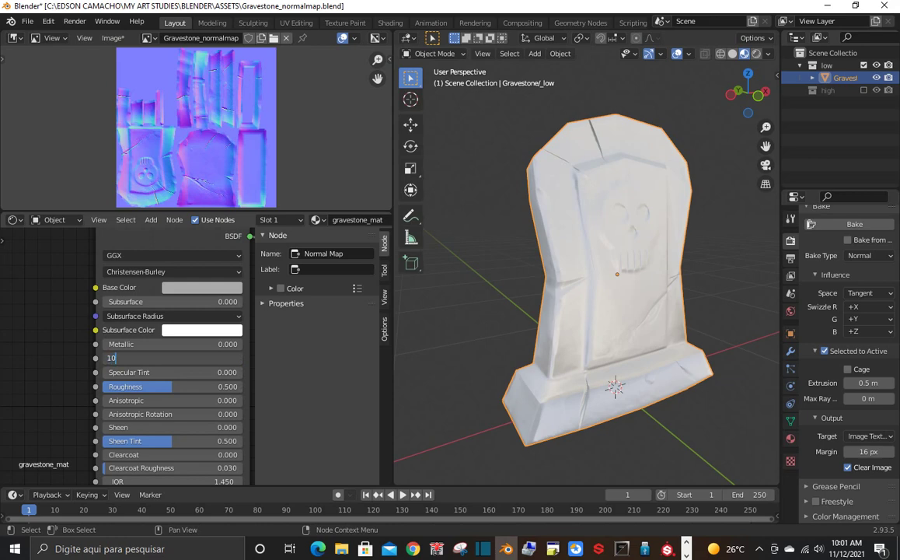
key(Return)
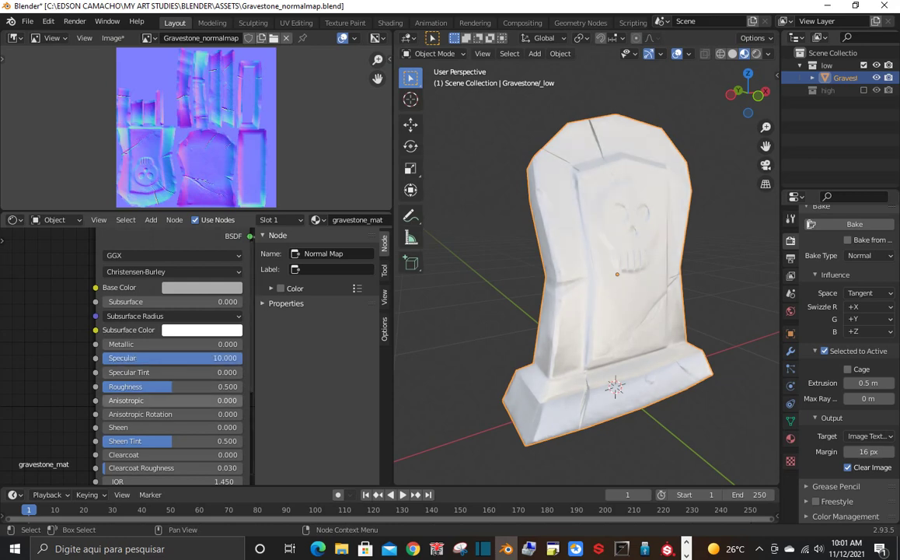
- Try Roughness values of 10, 2 and 5
click(173, 387)
text(10)
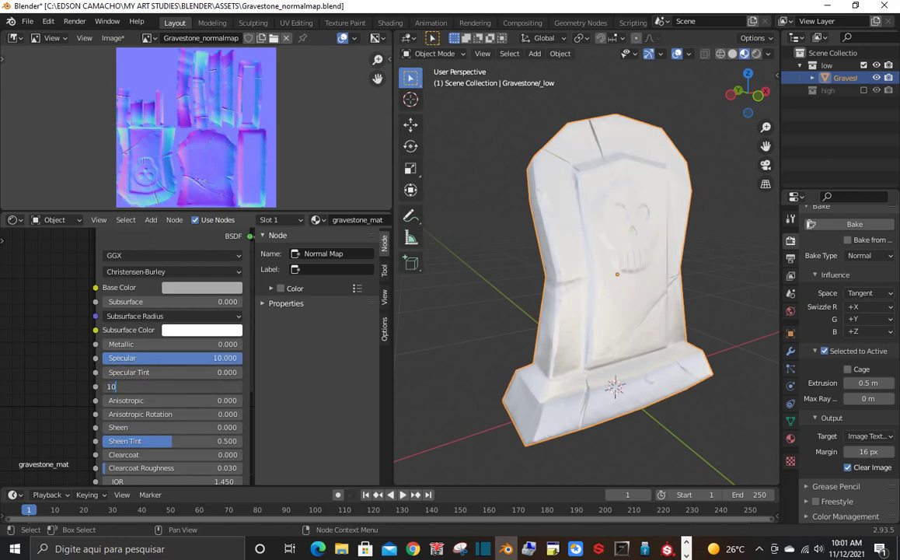
key(Return)
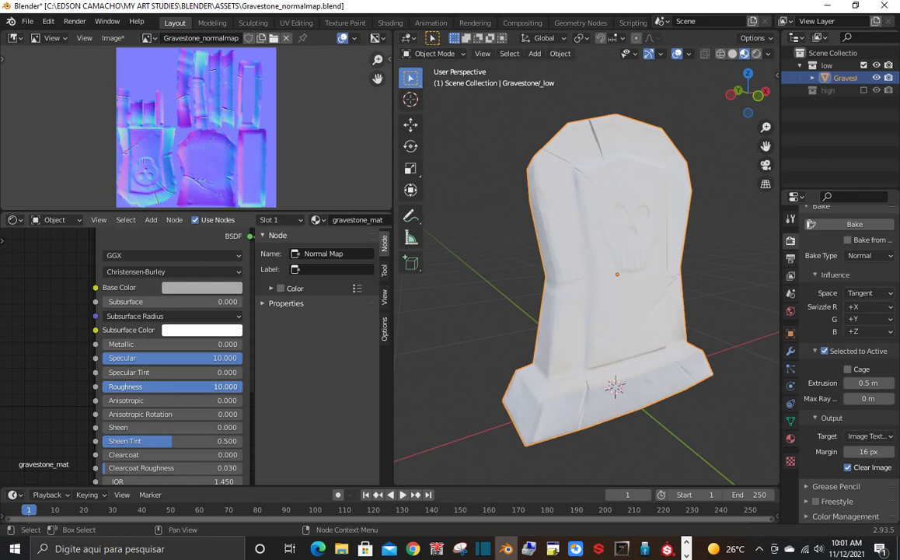
double_click(173, 386)
text(2)
key(Return)
double_click(173, 387)
text(5)
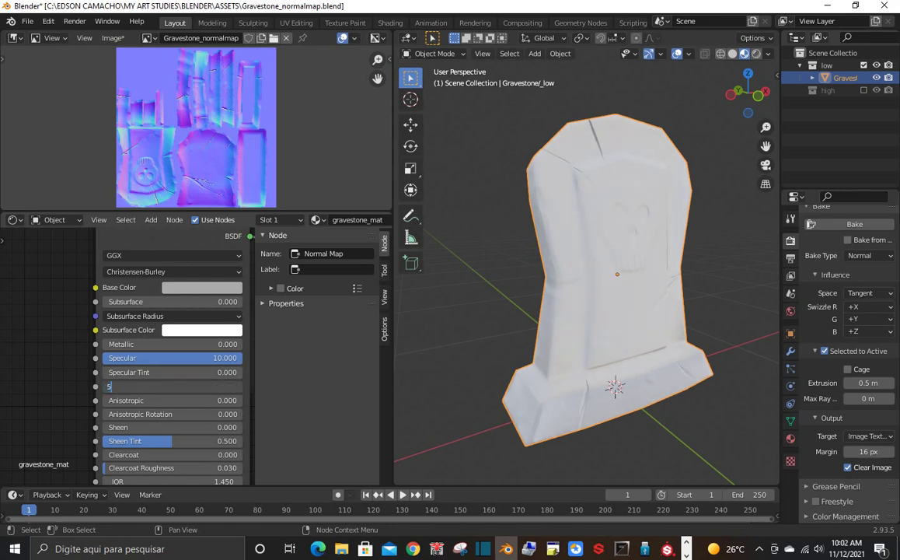
key(Return)
- Lower Roughness to 0.5, then 0.2, and orbit to check the glossy shading
double_click(173, 386)
text(.5)
key(Return)
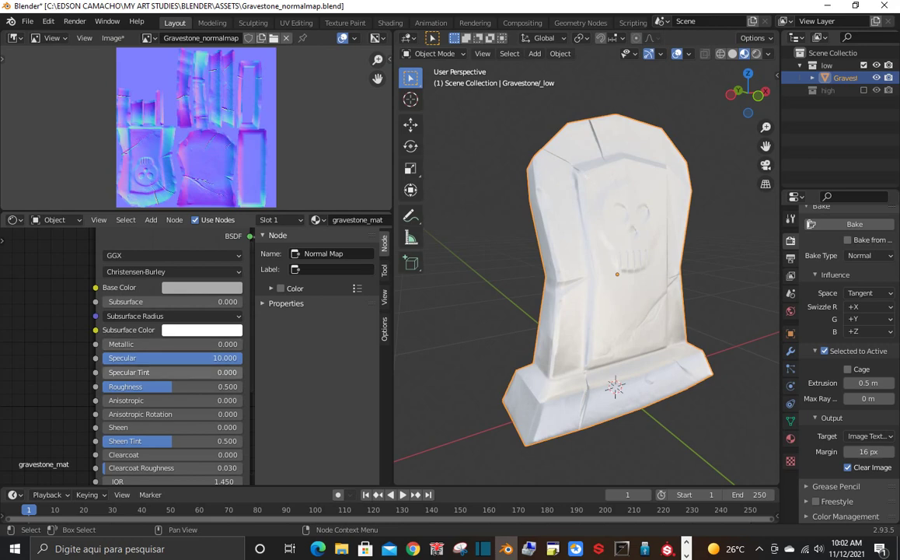
double_click(173, 386)
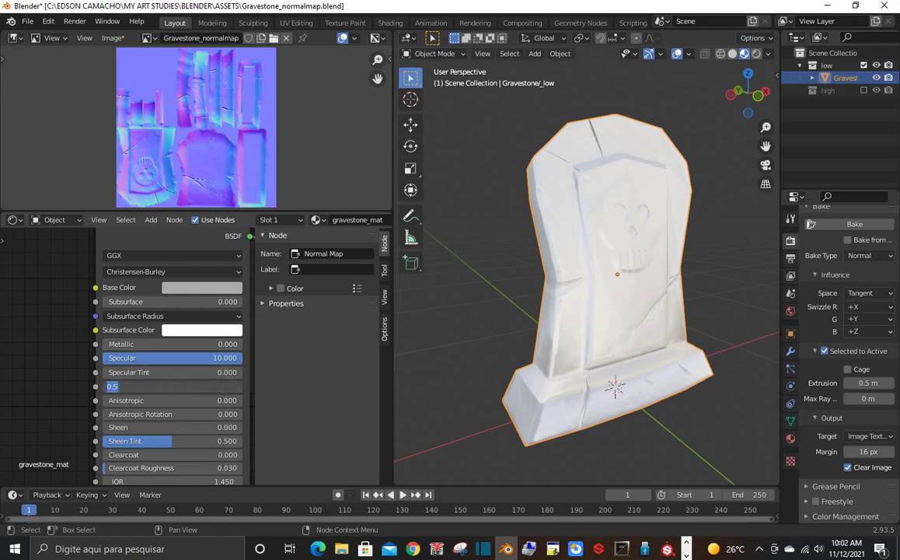
text(.2)
key(Return)
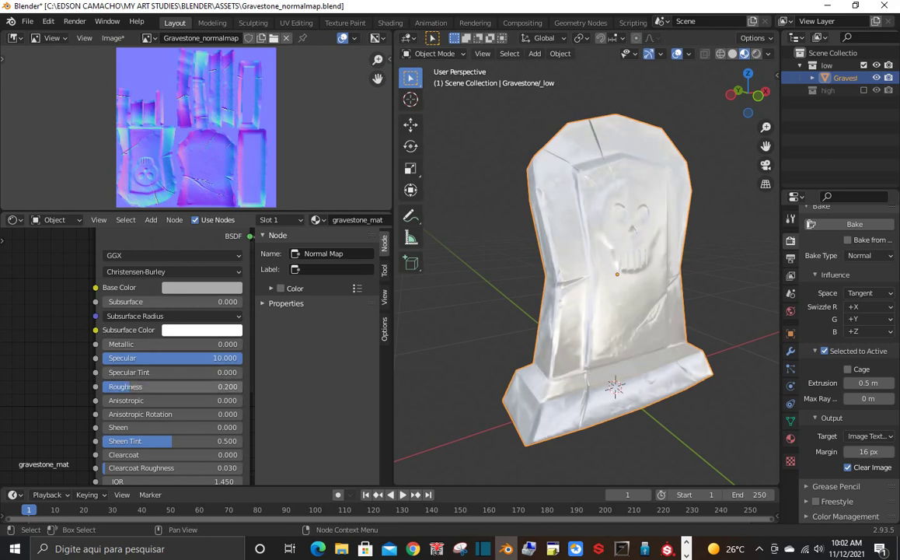
middle_drag(591, 311, 633, 311)
scroll(614, 295, up, 2)
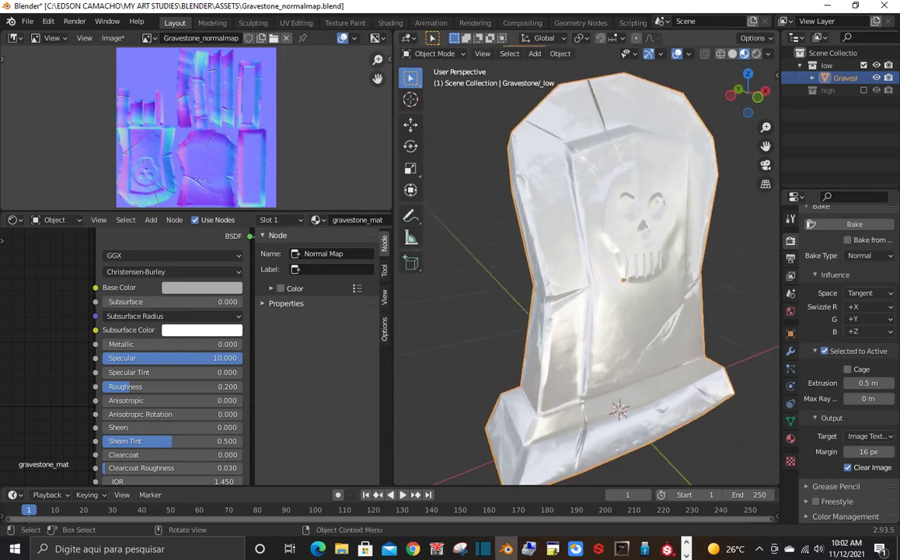
- Settle Roughness at 0.4 and start lowering Specular to 1.0
click(124, 386)
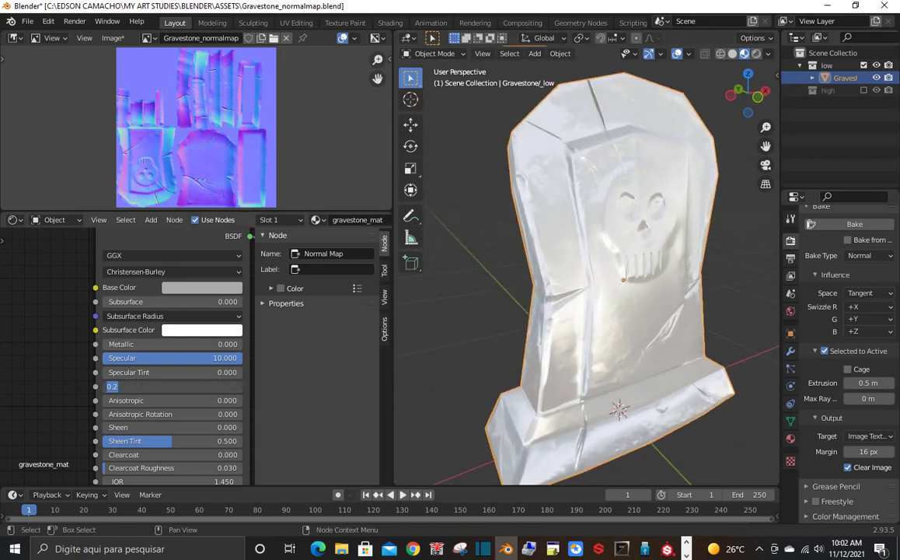
text(0.4)
key(Return)
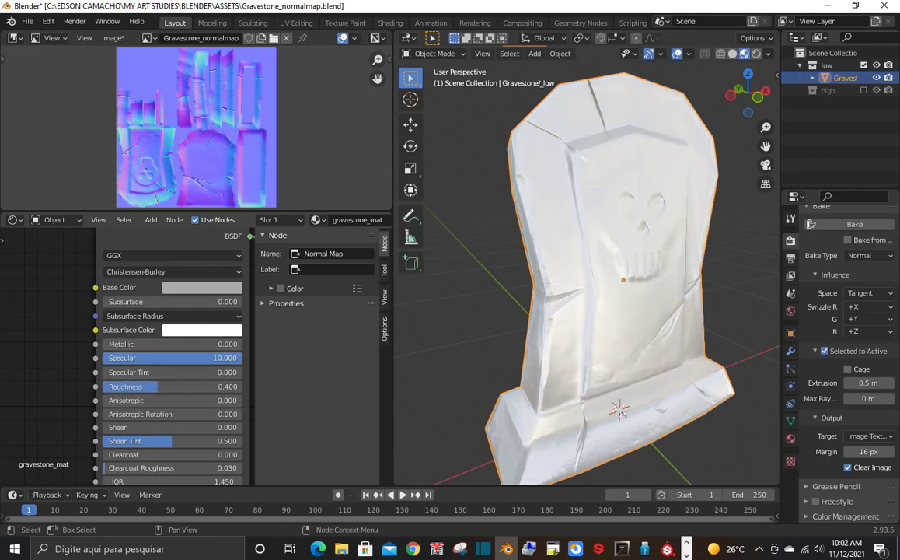
click(124, 358)
text(1.000)
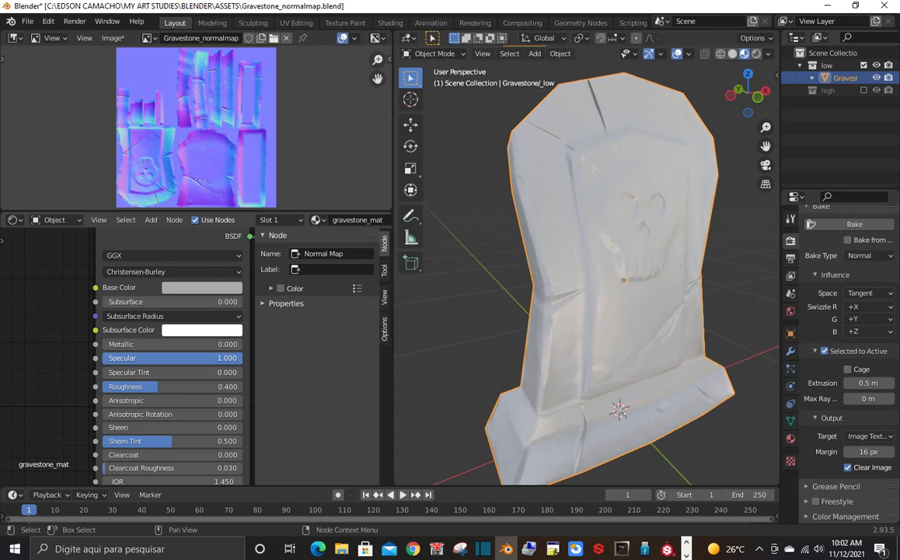
- Drag the base colour's value slider down to a deep grey and orbit to inspect the shading
mouse_move(591, 279)
middle_down()
mouse_move(560, 280)
mouse_move(645, 280)
middle_up()
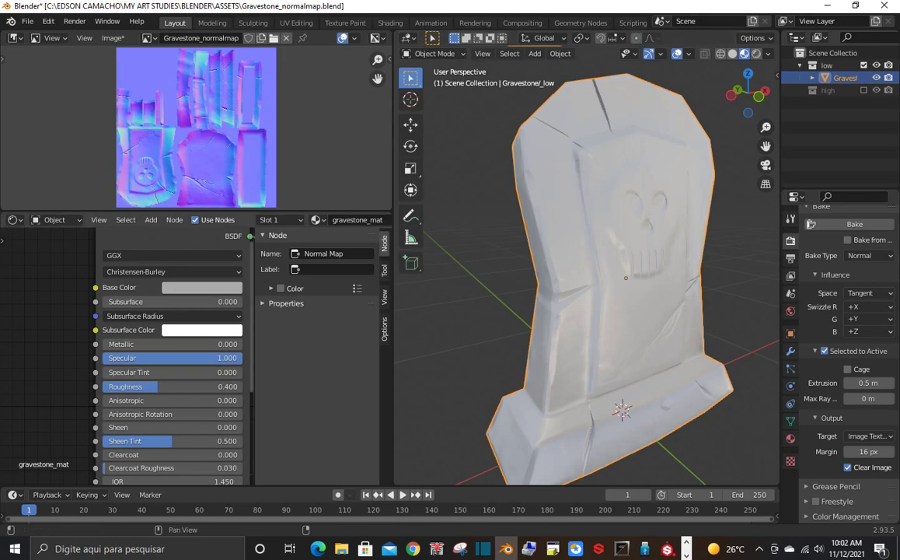
click(202, 287)
drag(272, 117, 272, 162)
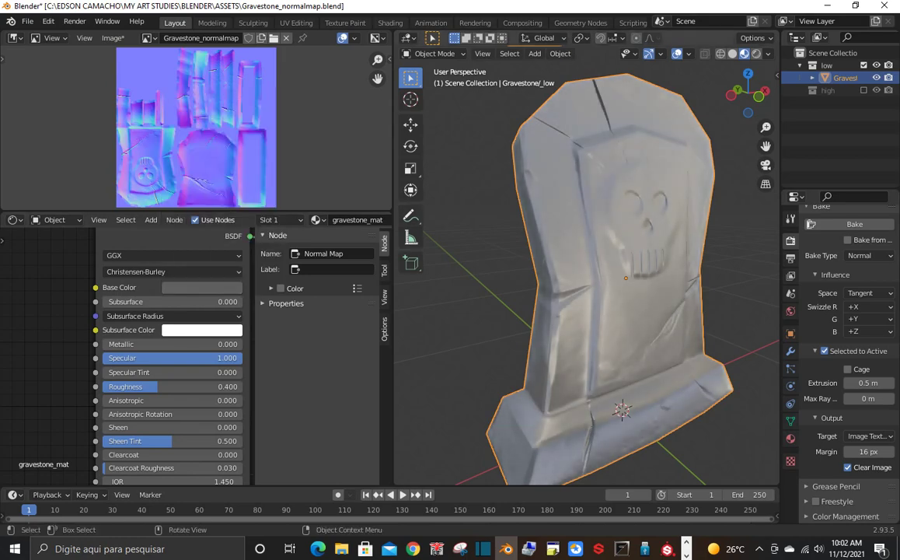
middle_drag(606, 280, 692, 280)
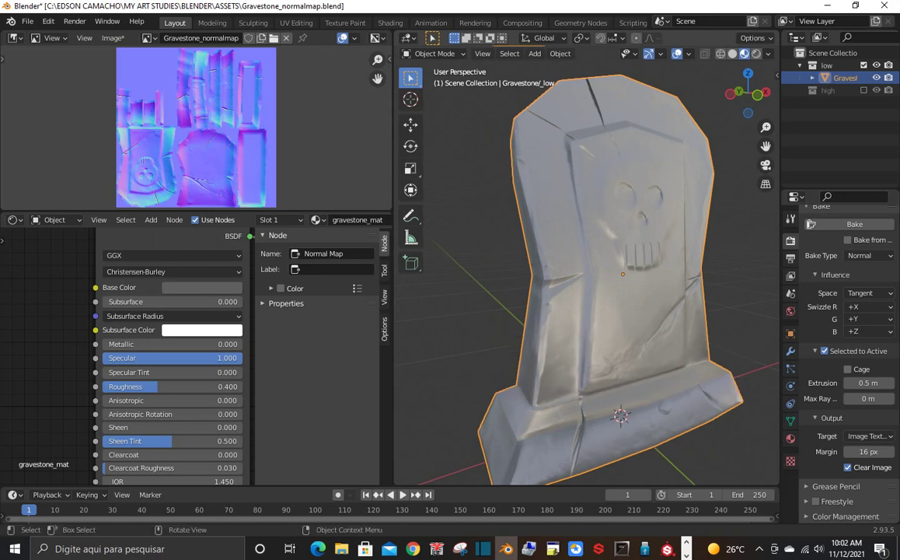
middle_drag(692, 280, 699, 280)
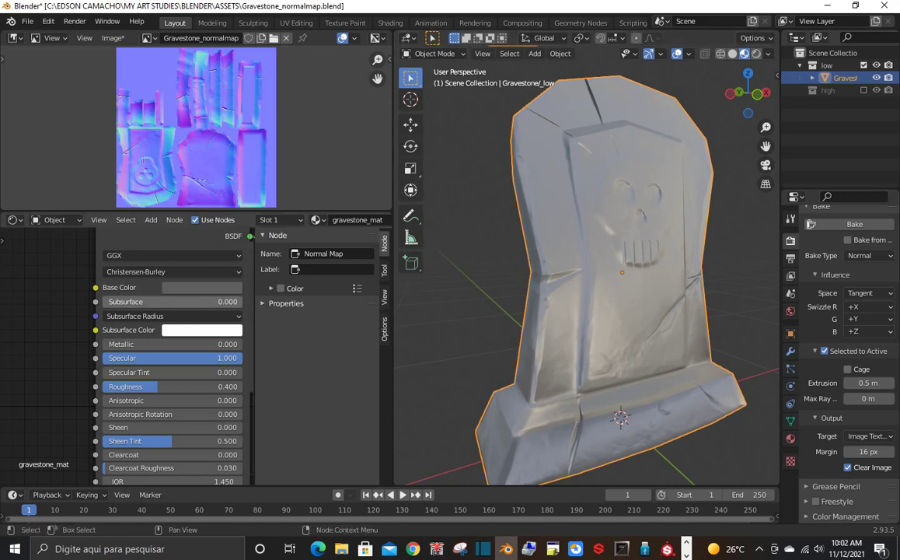
- Brighten the base colour to 0.418 grey, then bring it back down to a medium grey
click(200, 287)
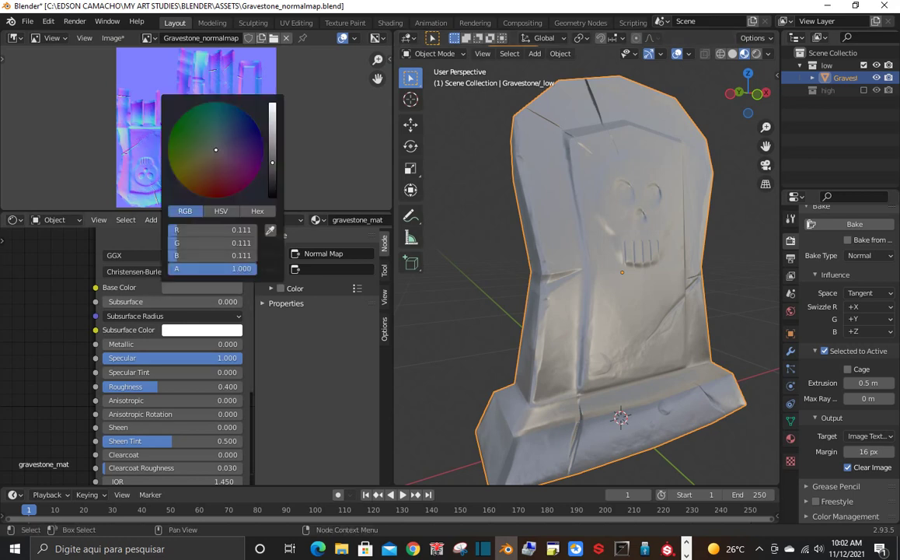
drag(272, 163, 272, 132)
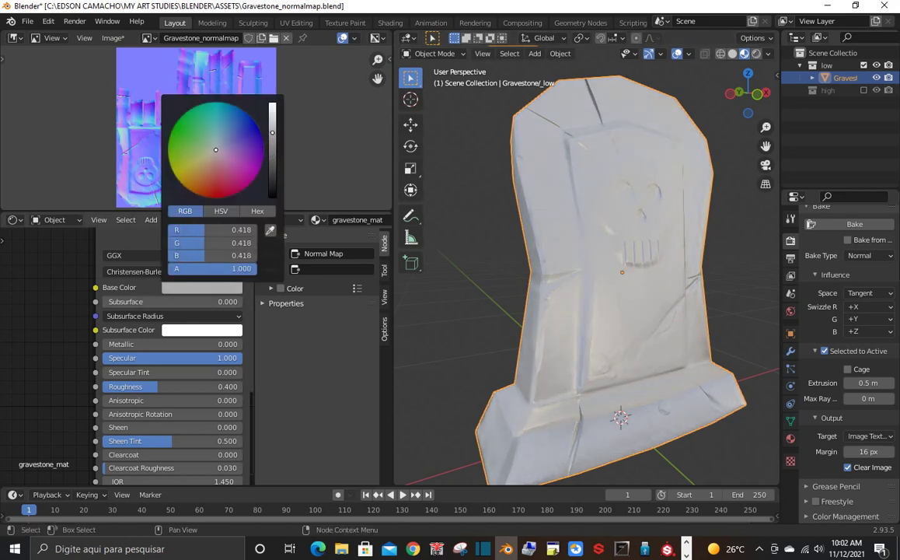
mouse_move(590, 256)
middle_down()
mouse_move(610, 256)
mouse_move(575, 257)
mouse_move(603, 256)
middle_up()
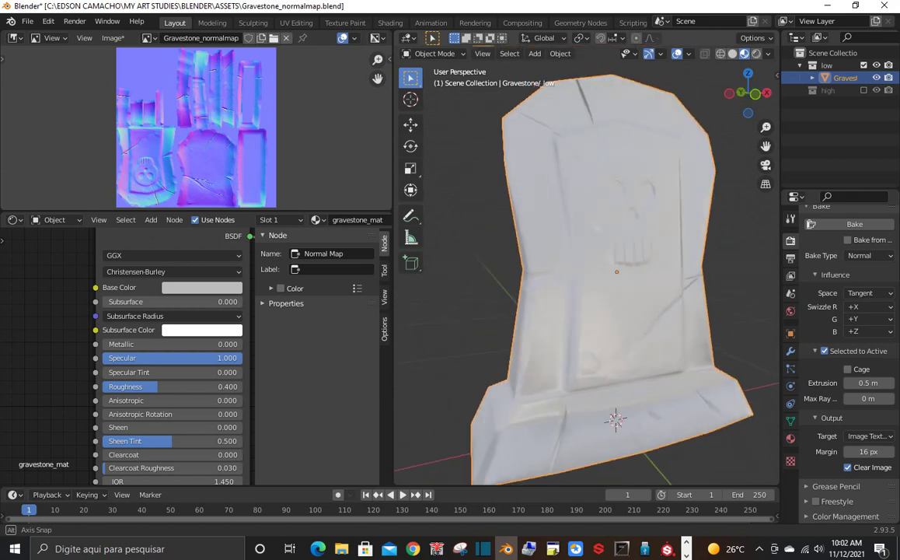
click(201, 287)
drag(272, 126, 272, 150)
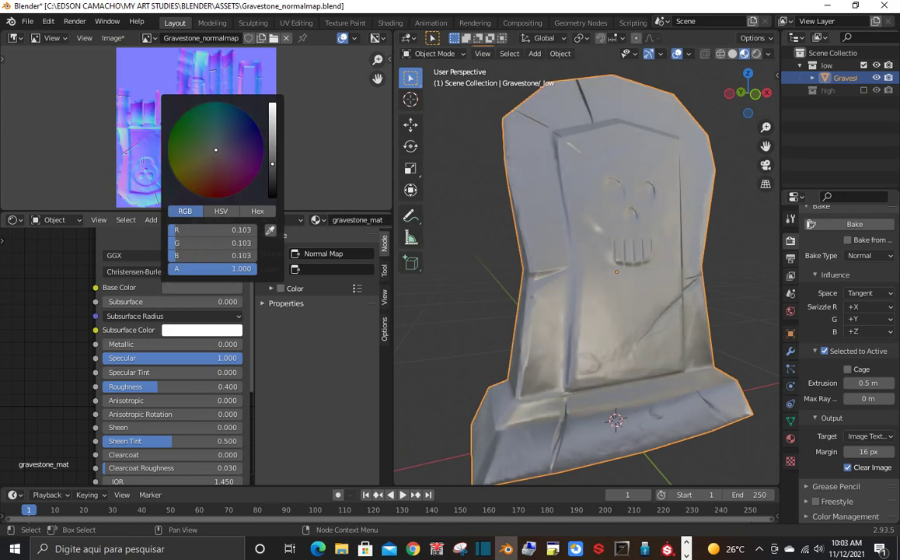
middle_drag(544, 311, 591, 295)
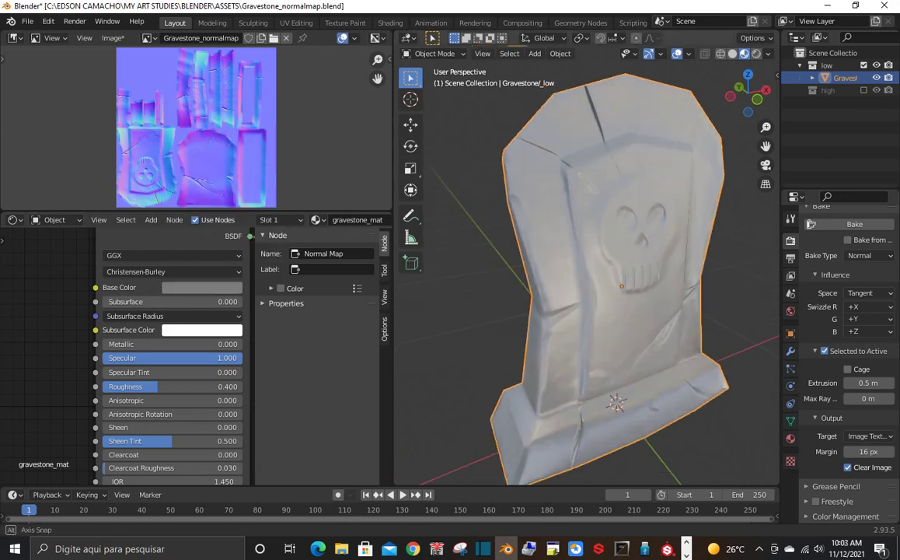